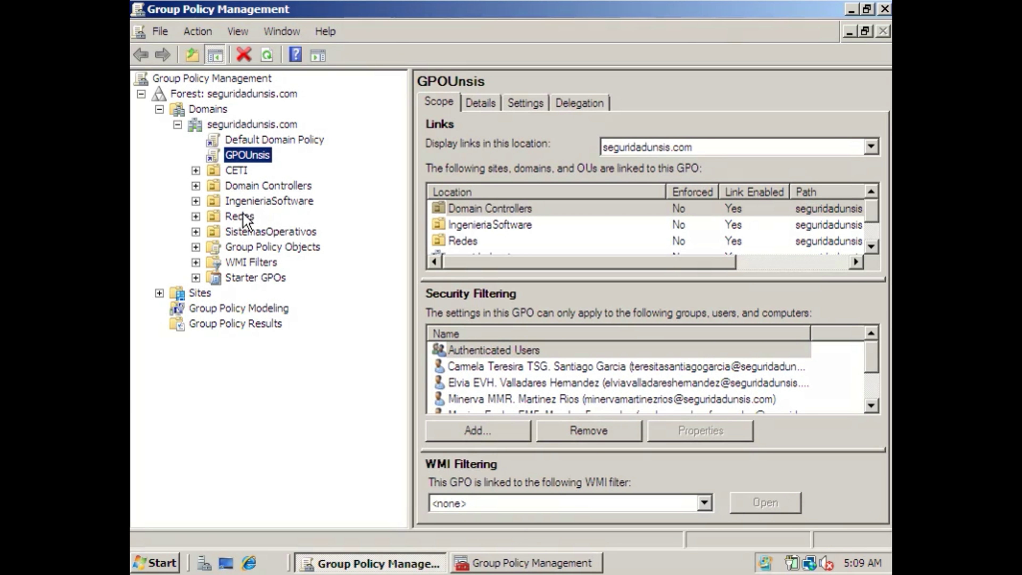
Check the group policy objects linked to the IngenieriaSoftware, Redes and SistemasOperativos organizational units.
left_click(241, 201)
left_click(245, 218)
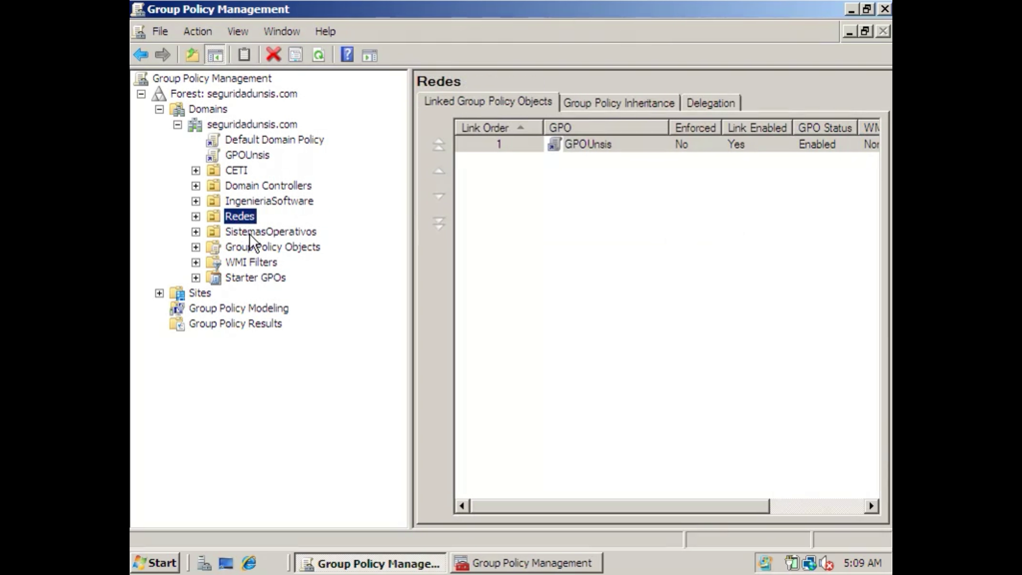
left_click(247, 232)
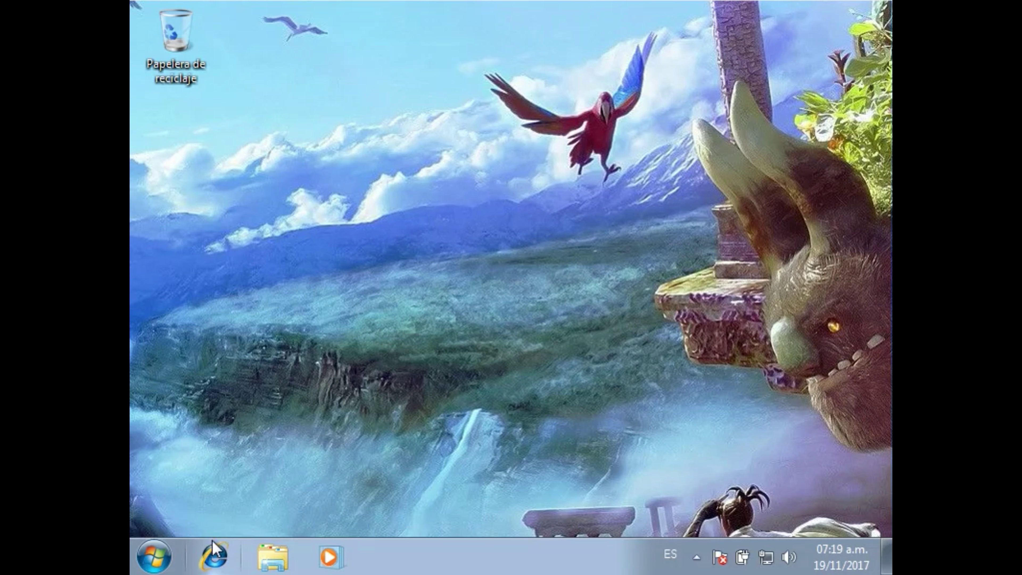
Switch to the Windows 7 client, start Internet Explorer and look through the UNSIS home page it loads.
left_click(212, 541)
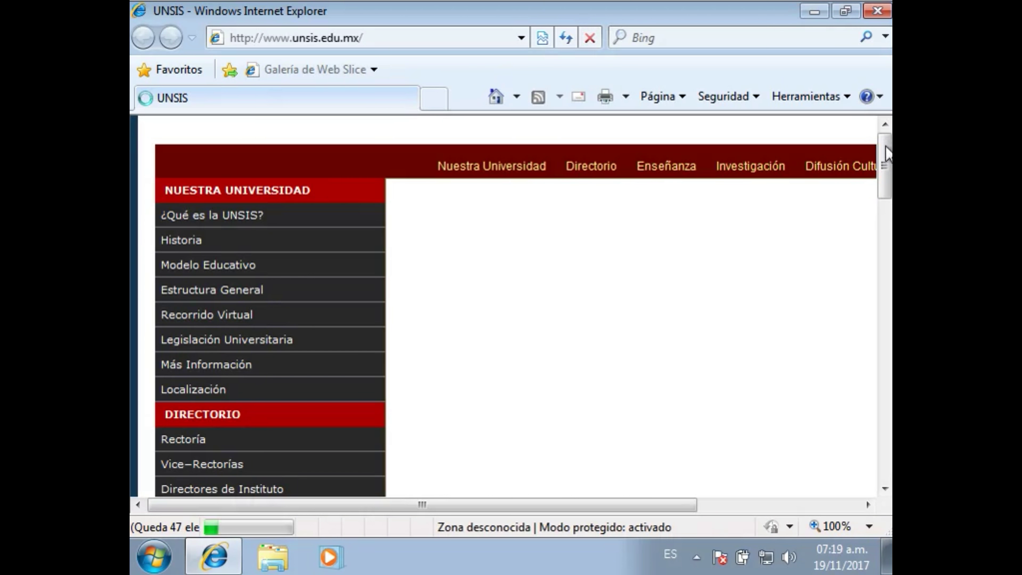
left_click_drag(884, 165, 884, 207)
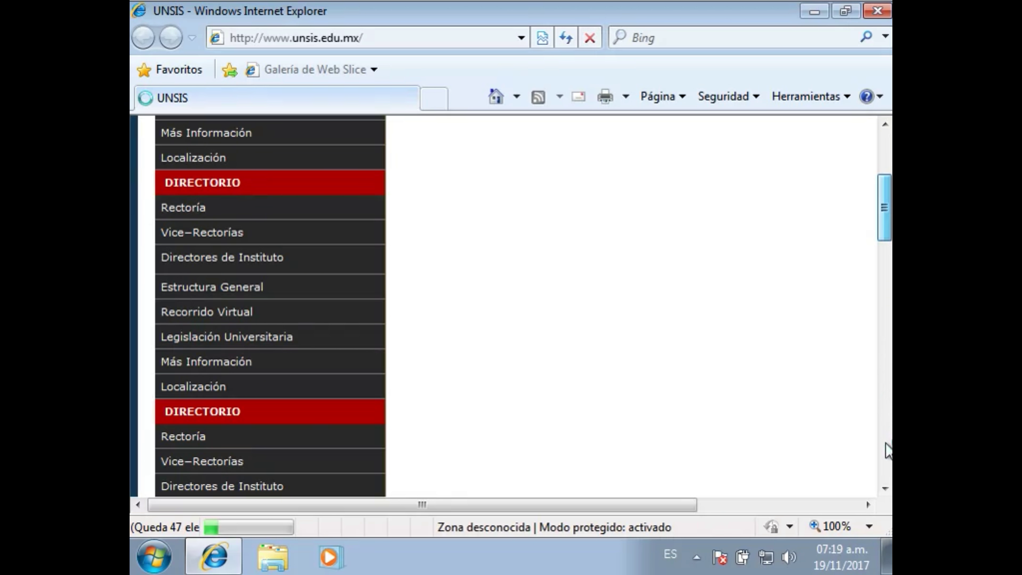
left_click(884, 322)
left_click_drag(885, 322, 885, 165)
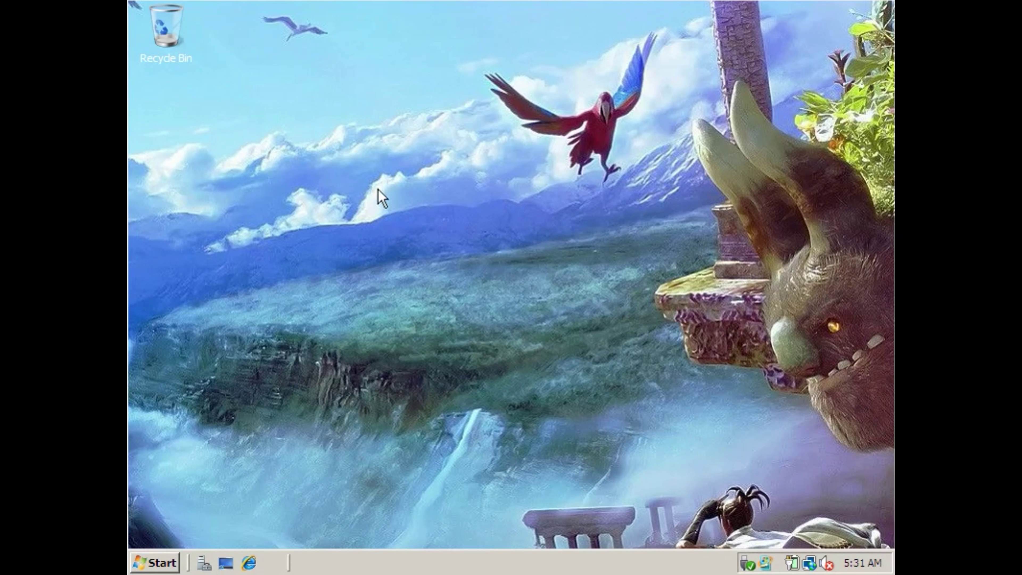
Switch to the server, start Group Policy Management and open the GPOUnsis policy object for editing.
left_click(163, 567)
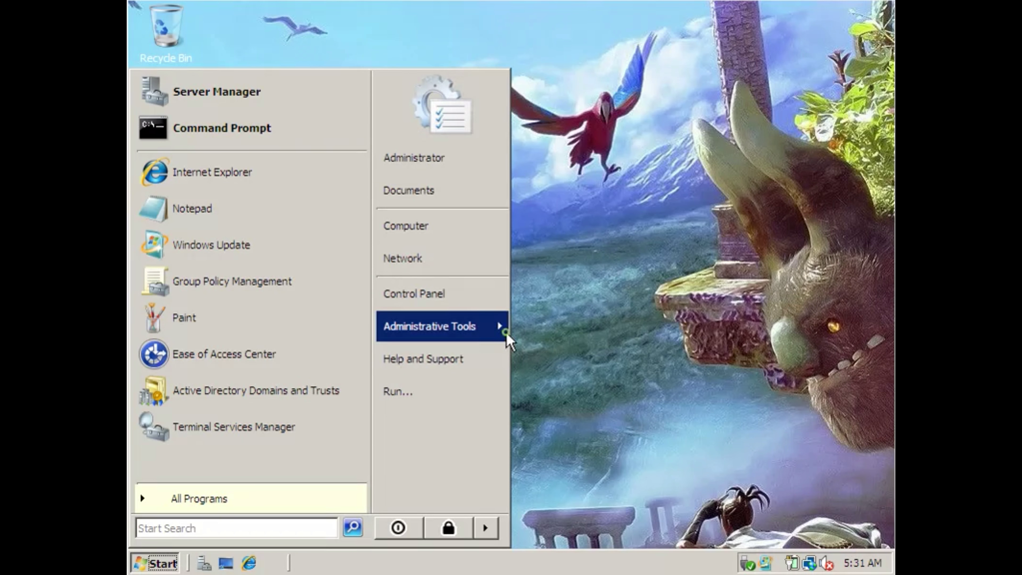
mouse_move(507, 334)
left_click(579, 299)
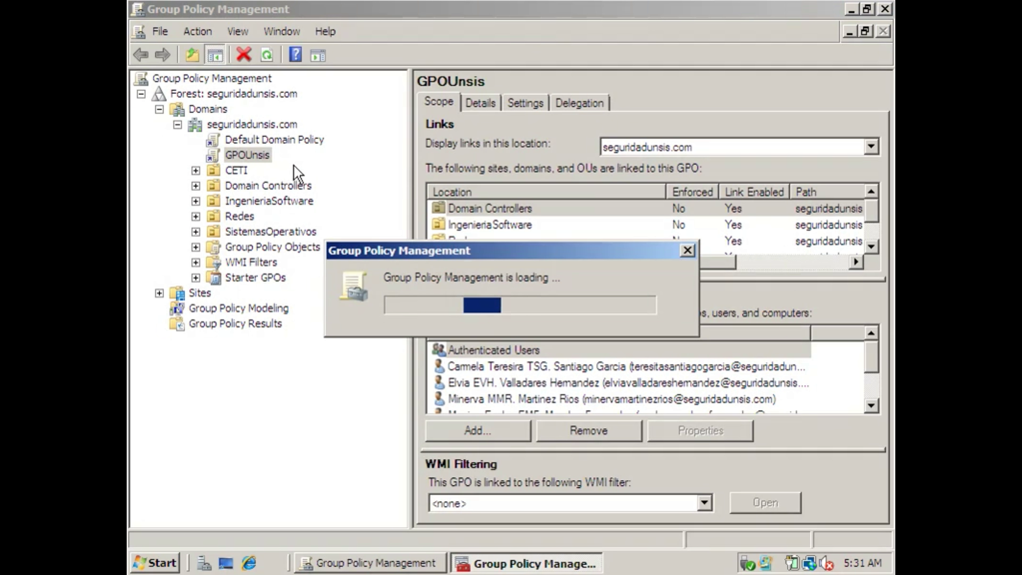
left_click(687, 250)
right_click(254, 156)
left_click(266, 165)
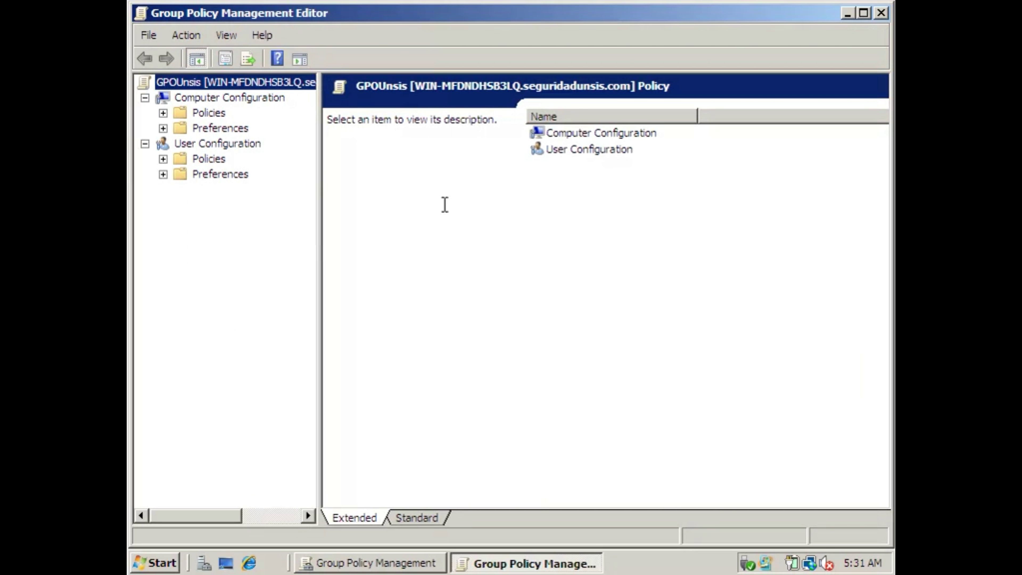
Open the Removable Storage Access settings in the System folder of the user configuration's Administrative Templates policies.
left_click(227, 146)
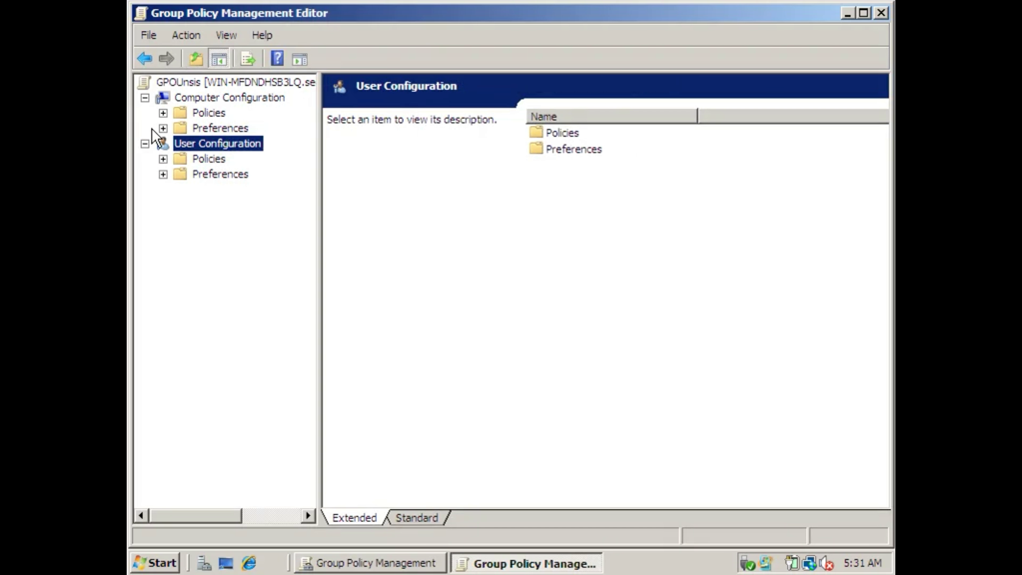
left_click(189, 159)
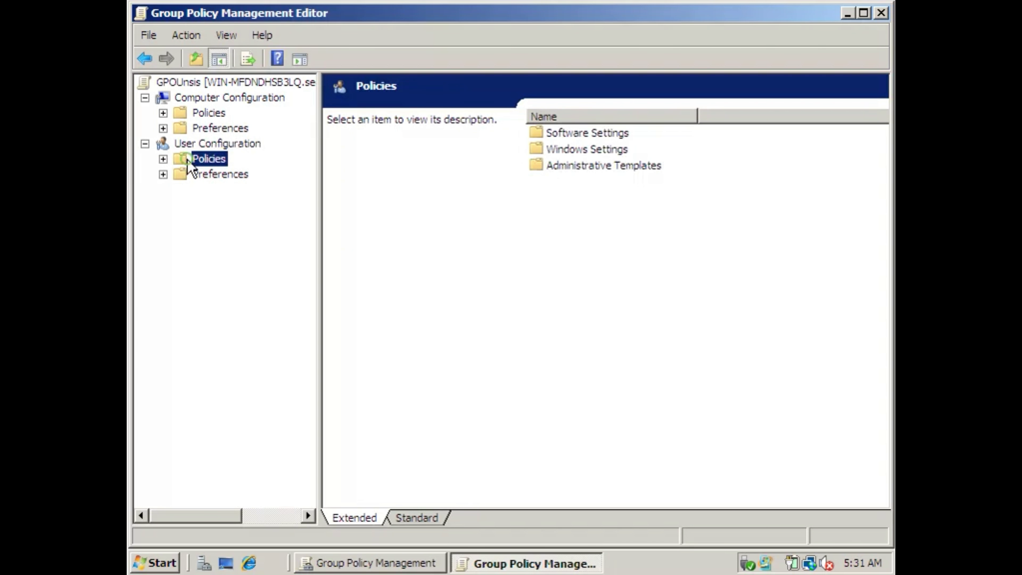
double_click(575, 165)
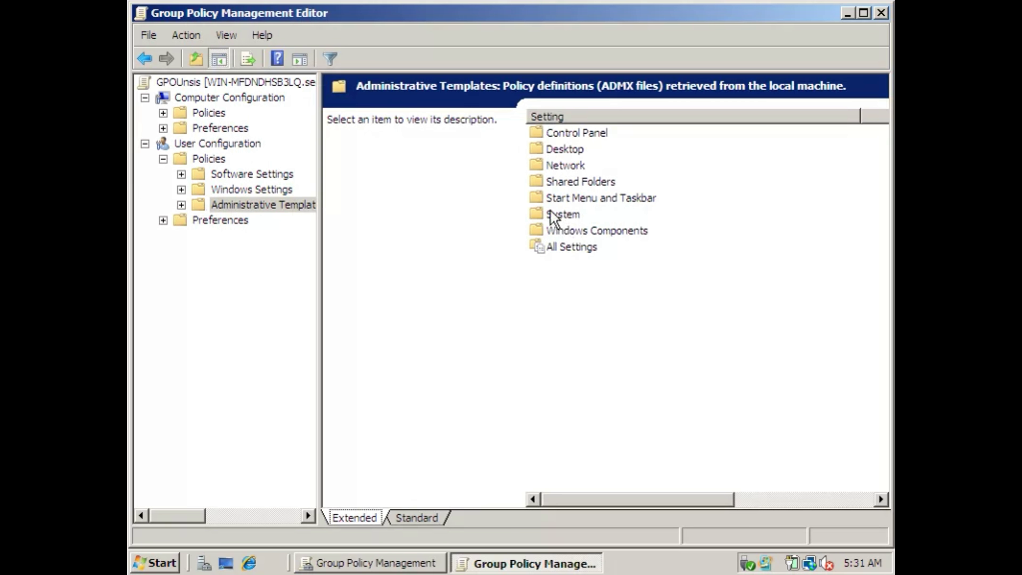
double_click(571, 214)
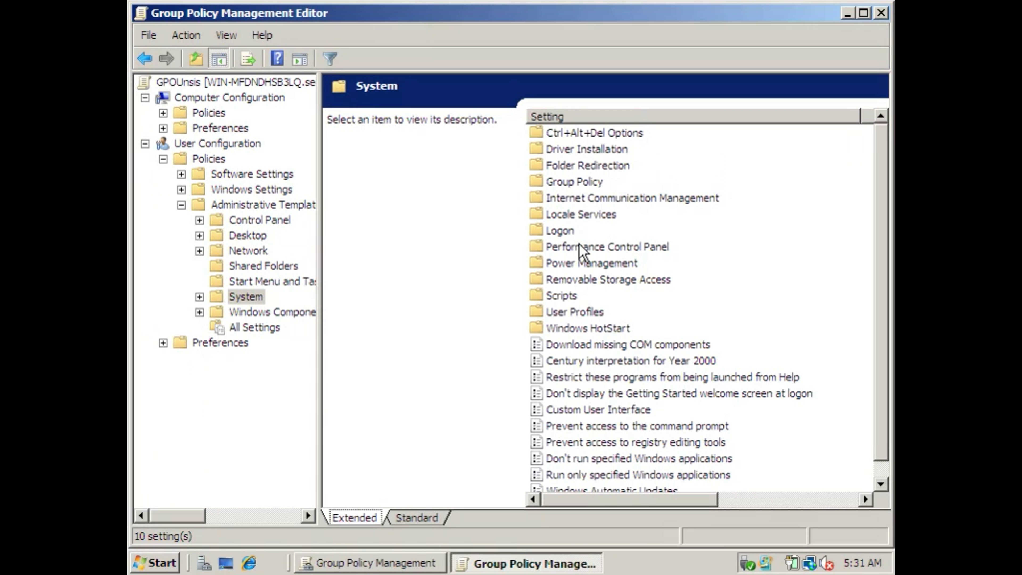
double_click(571, 282)
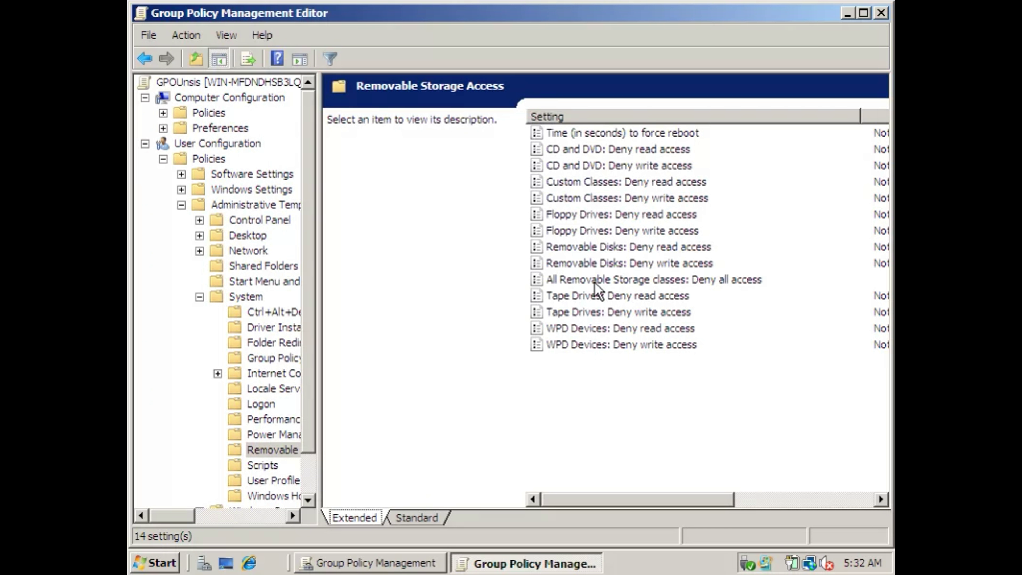
Accept the policy "All Removable Storage classes: Deny all access" as Enabled and close the Computer window on the server.
double_click(594, 281)
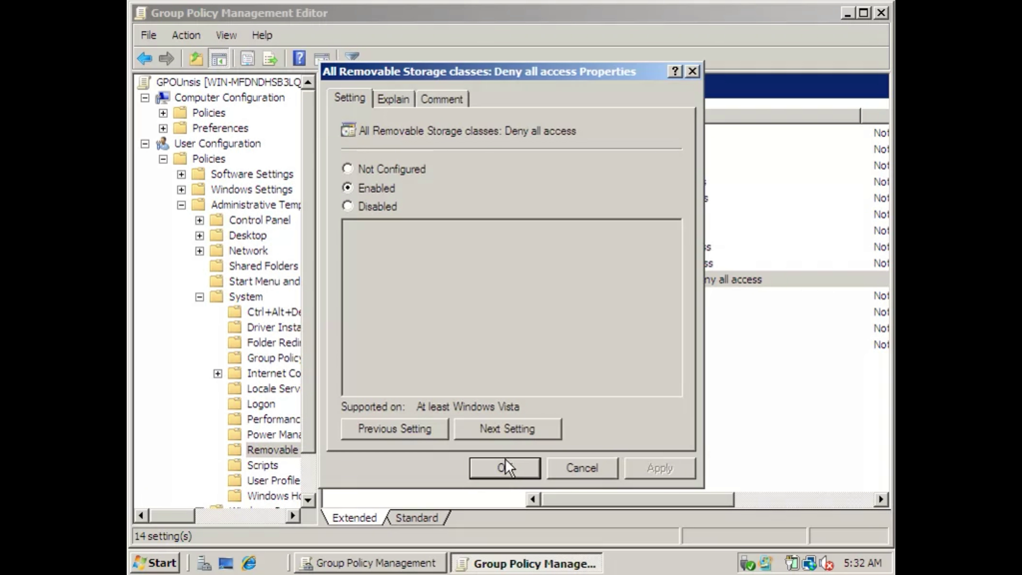
left_click(504, 467)
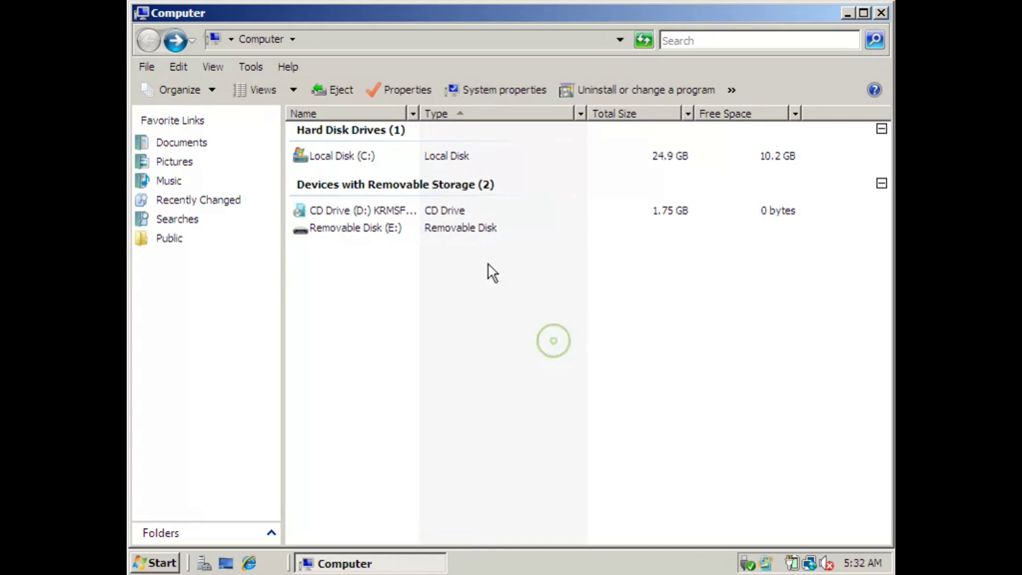
left_click(880, 15)
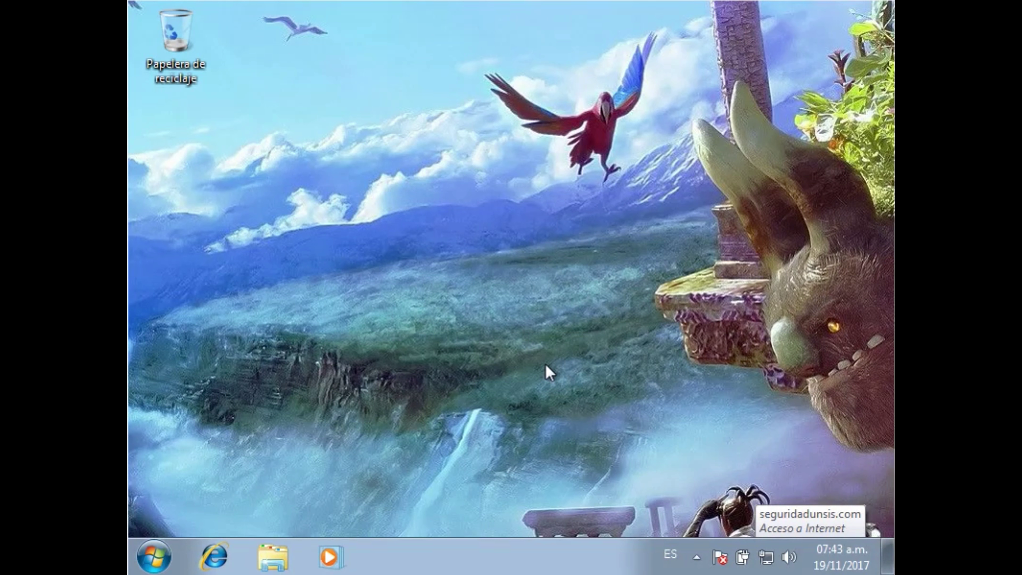
Switch to the Windows 7 client, try to open removable disk E: from Equipo, and close the file explorer.
left_click(273, 557)
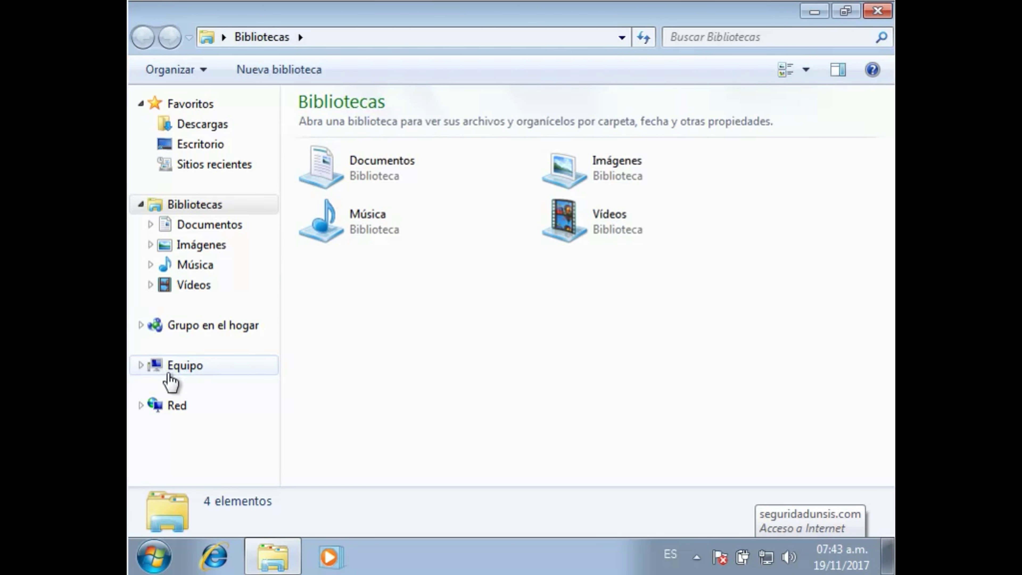
left_click(169, 368)
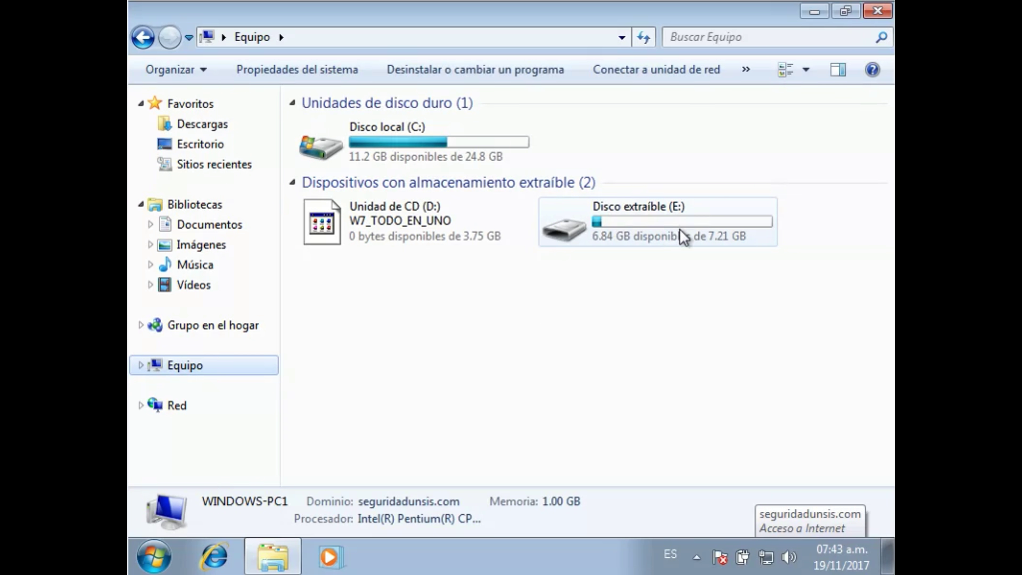
double_click(683, 237)
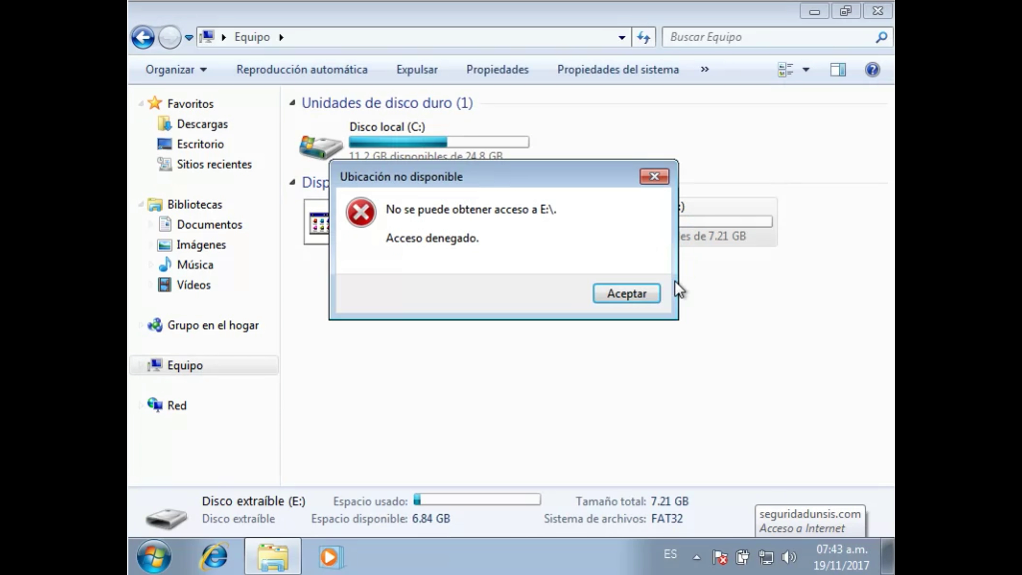
left_click(642, 296)
left_click(589, 356)
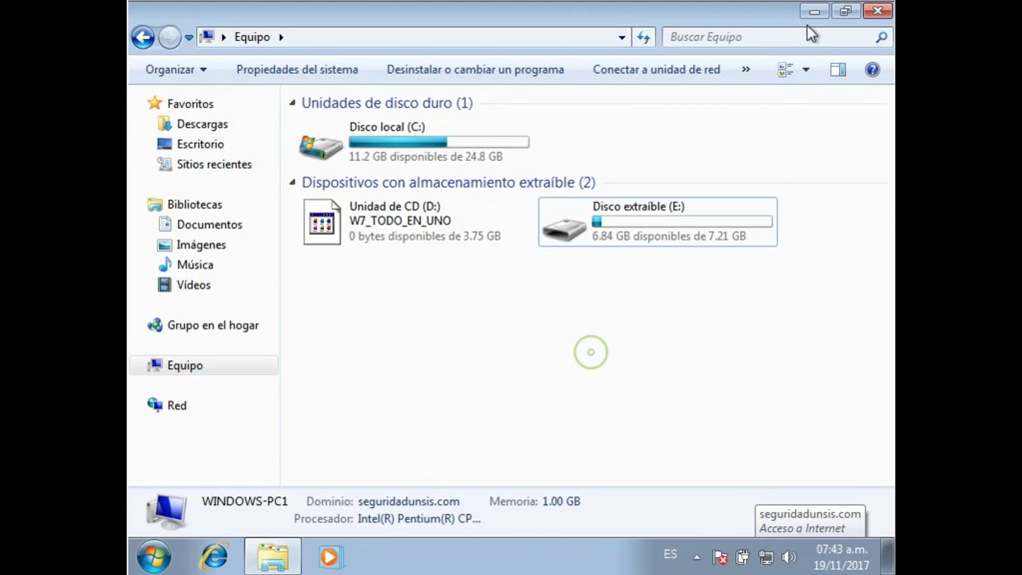
left_click(876, 12)
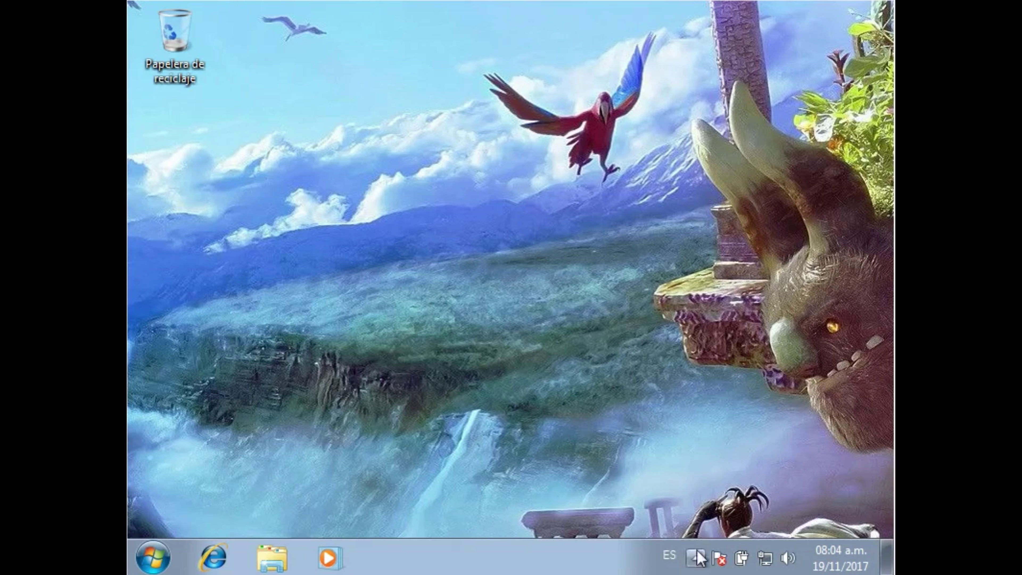
Open the Network and Sharing Center on the client and request the properties of the local area connection.
right_click(744, 559)
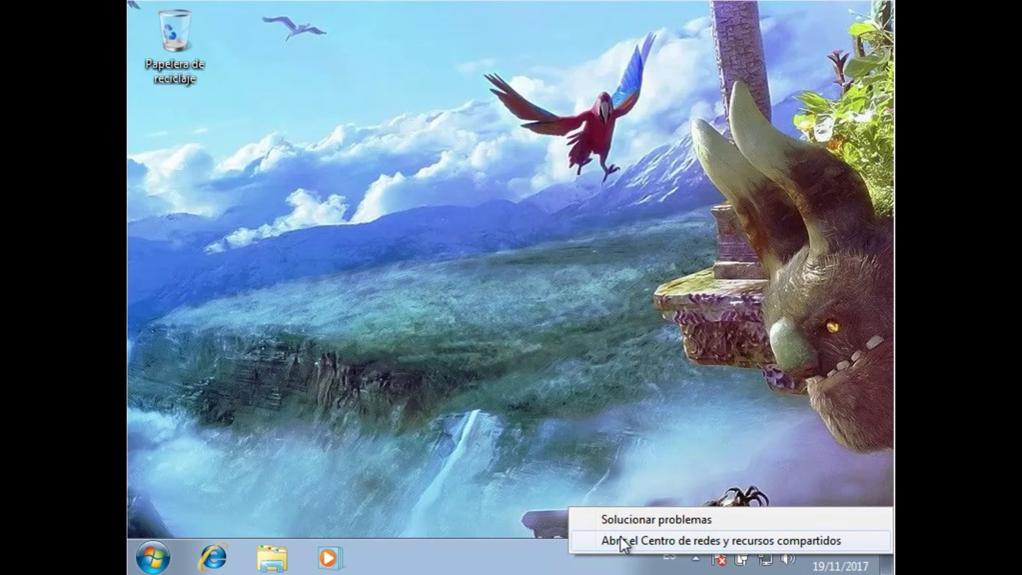
left_click(632, 536)
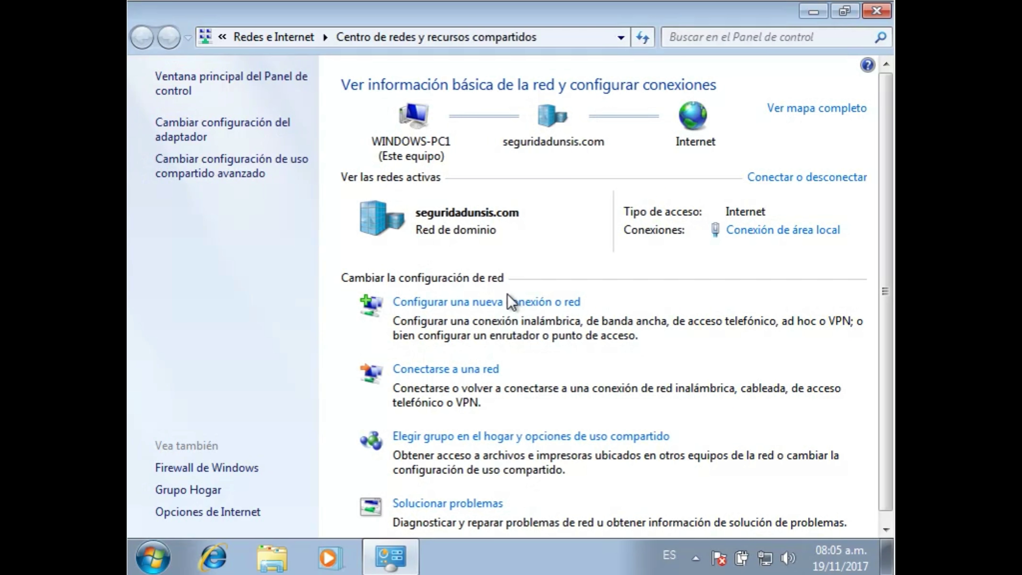
left_click(804, 230)
left_click(426, 439)
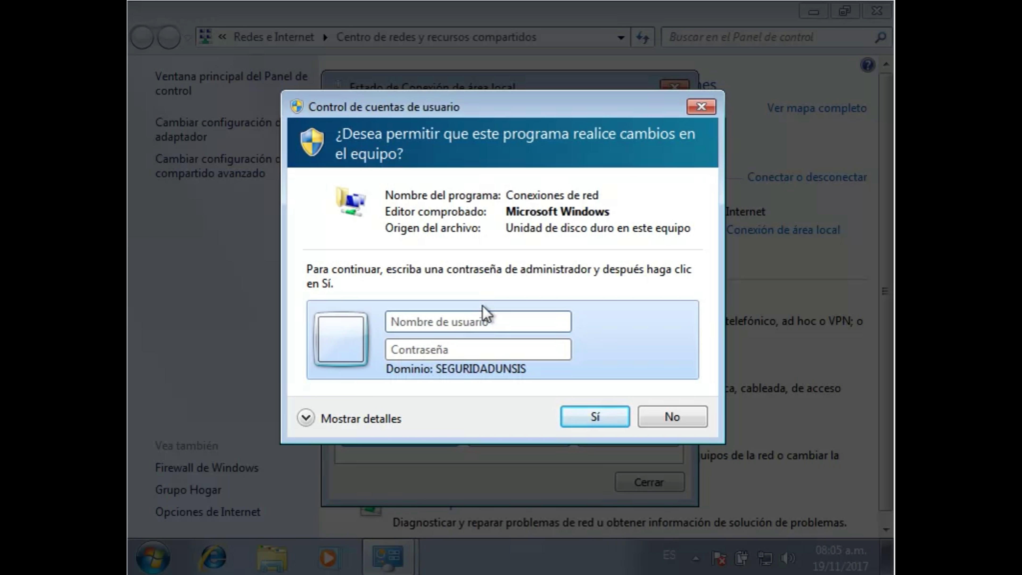
Authorize the connection properties with the Administrator user name and the account password, and open the TCP/IPv4 properties.
type("Adminis")
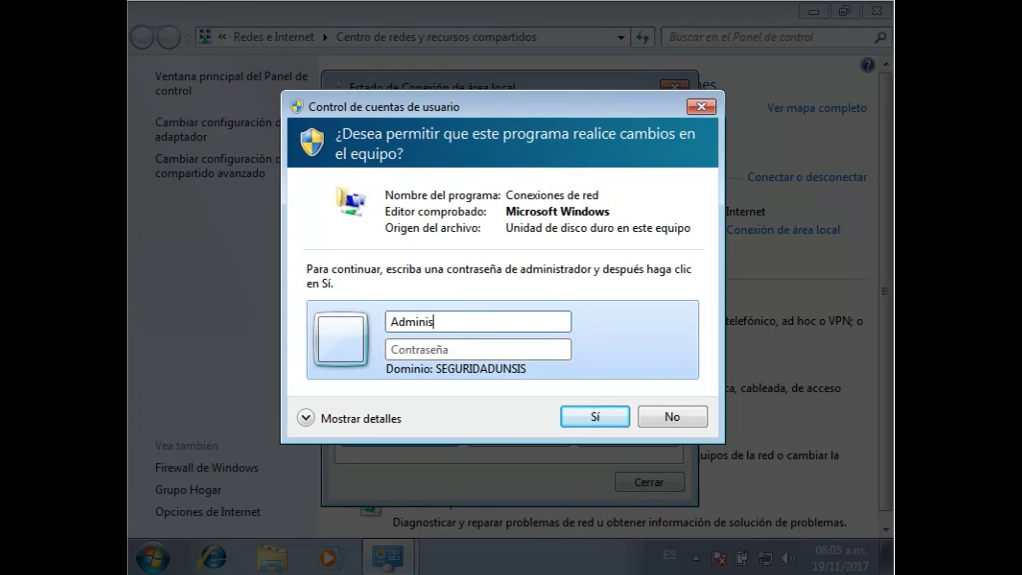
type("trad")
key("BackSpace")
key("BackSpace")
type("rator")
type("•••••••••")
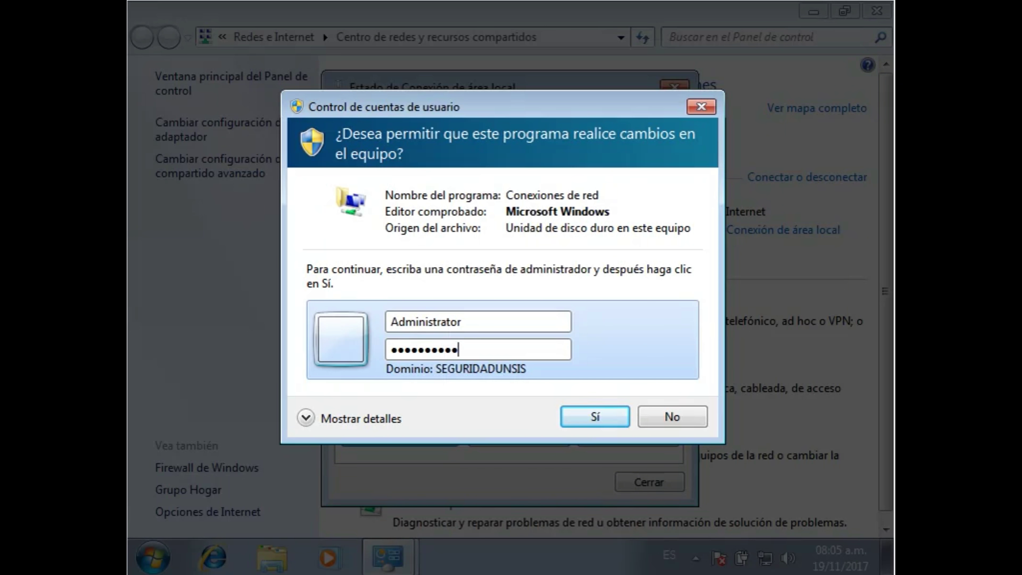
type("•••••")
key("BackSpace")
key("BackSpace")
key("BackSpace")
key("BackSpace")
key("BackSpace")
key("BackSpace")
key("BackSpace")
key("BackSpace")
key("BackSpace")
key("BackSpace")
key("BackSpace")
key("BackSpace")
key("BackSpace")
key("BackSpace")
key("BackSpace")
key("BackSpace")
type("••••••••••••••••••")
key("Return")
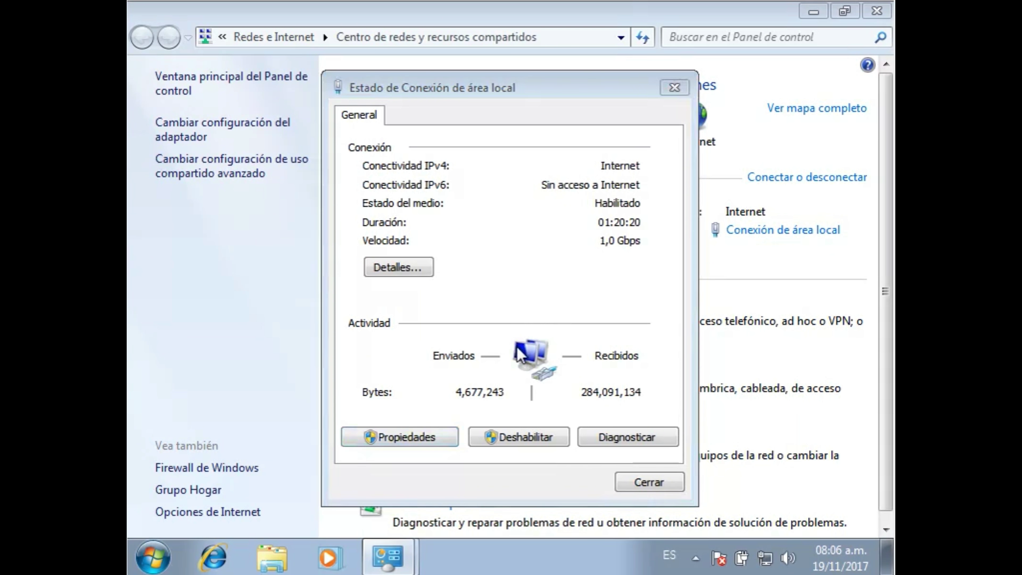
double_click(576, 314)
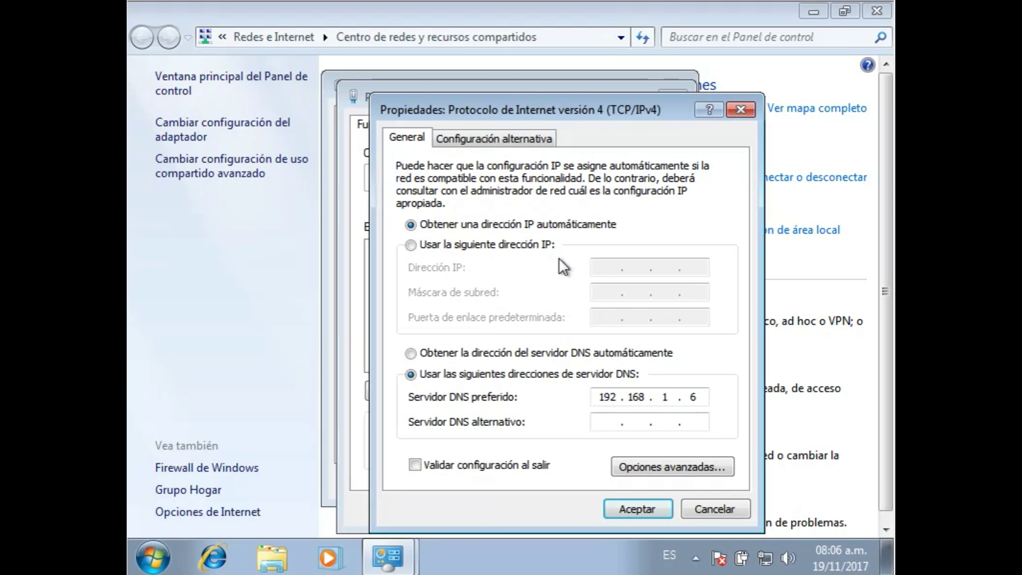
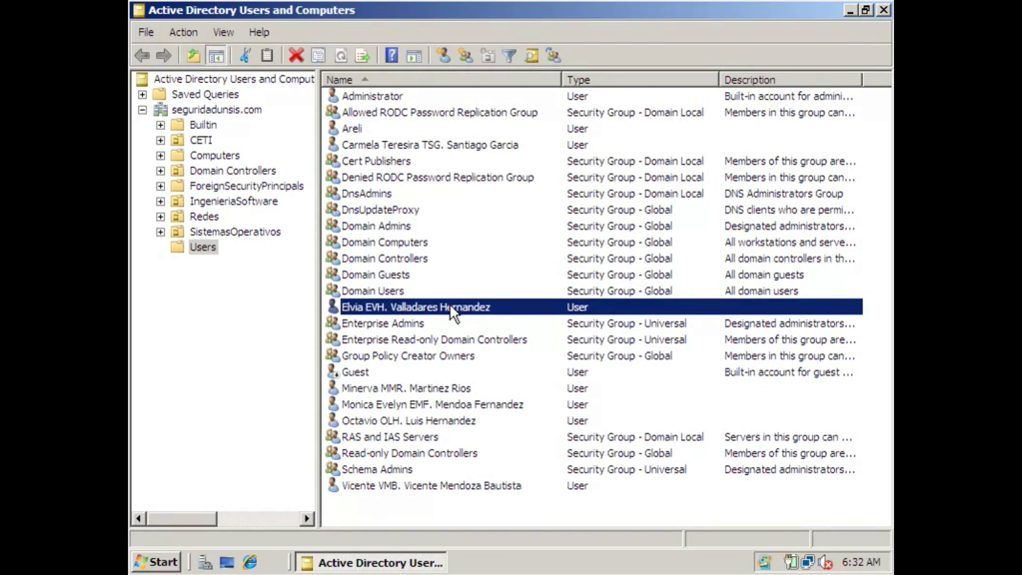
Open the logon hours from the account properties of the user listed just below Domain Users.
right_click(380, 308)
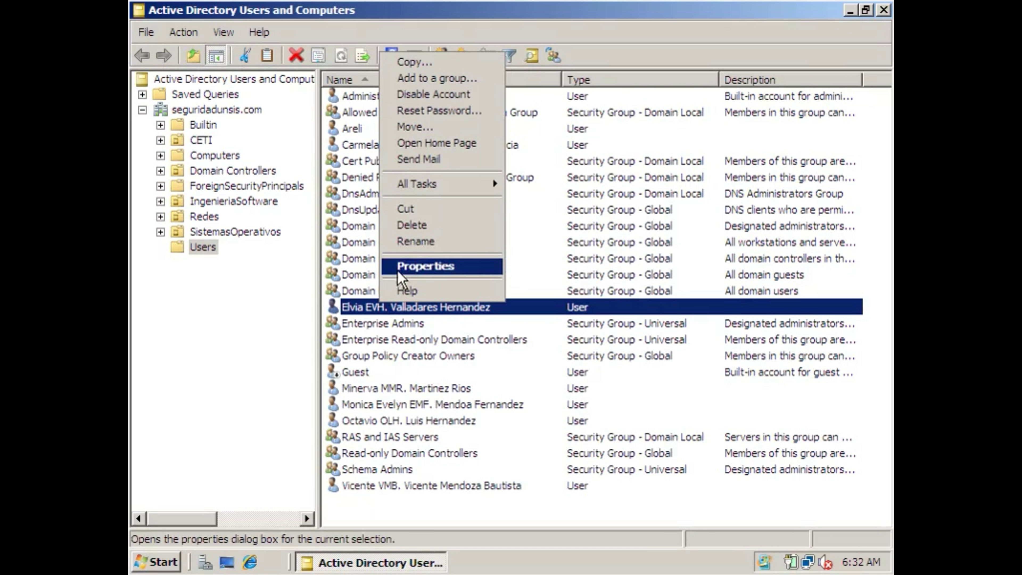
left_click(434, 267)
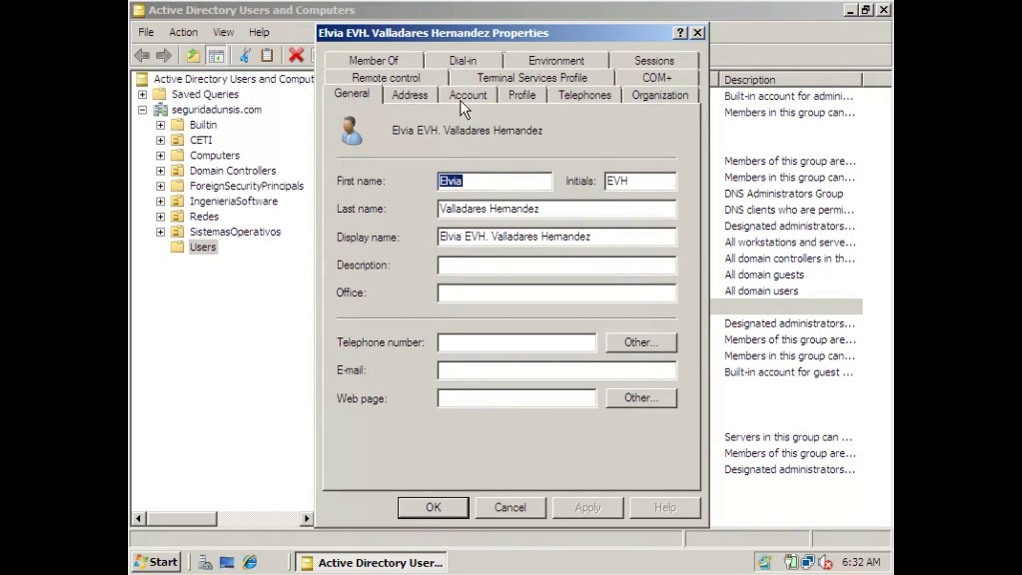
left_click(475, 103)
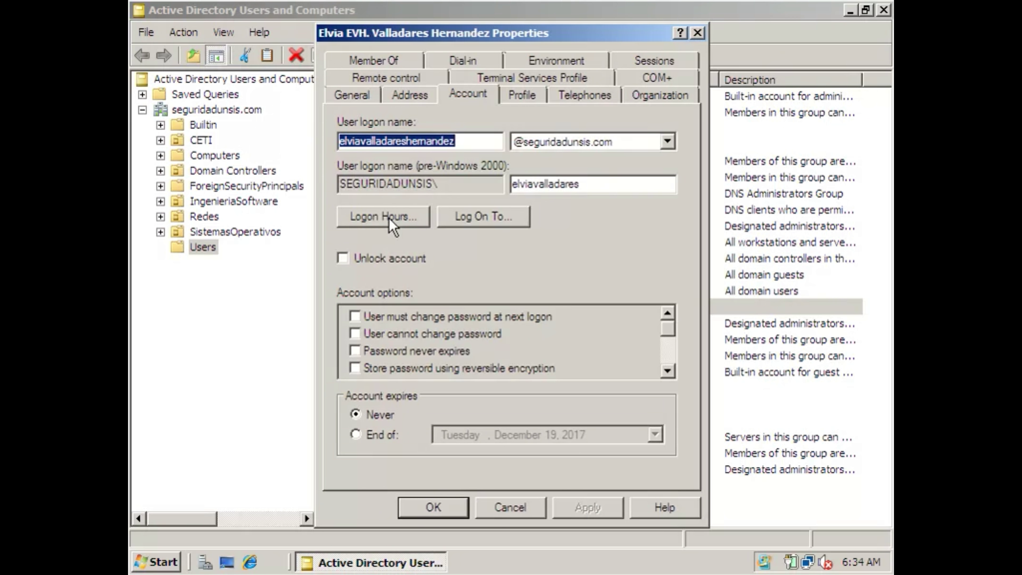
left_click(393, 220)
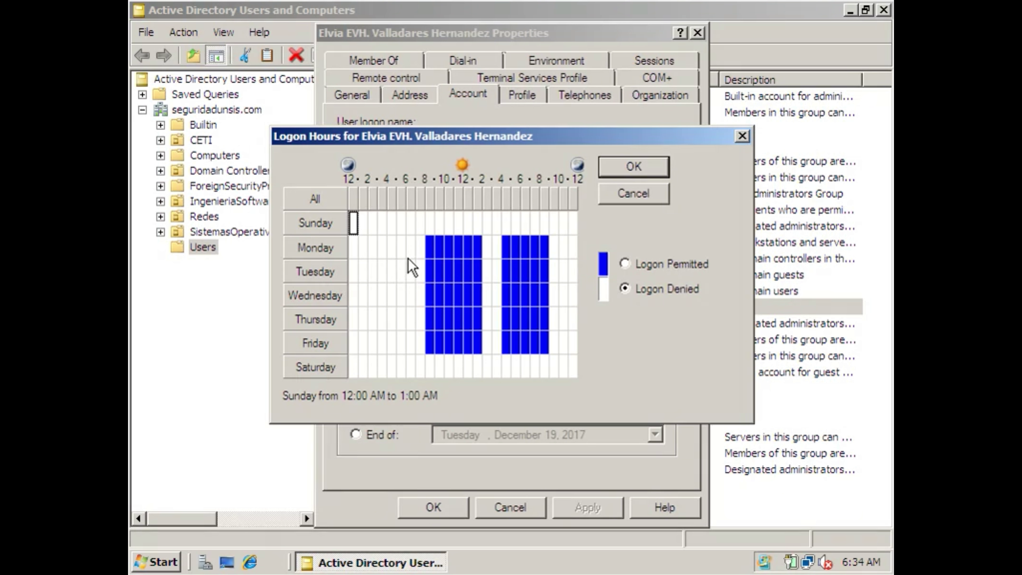
Examine the denied hours and the permitted Monday-to-Friday blocks in the user's logon hours grid.
left_click(400, 271)
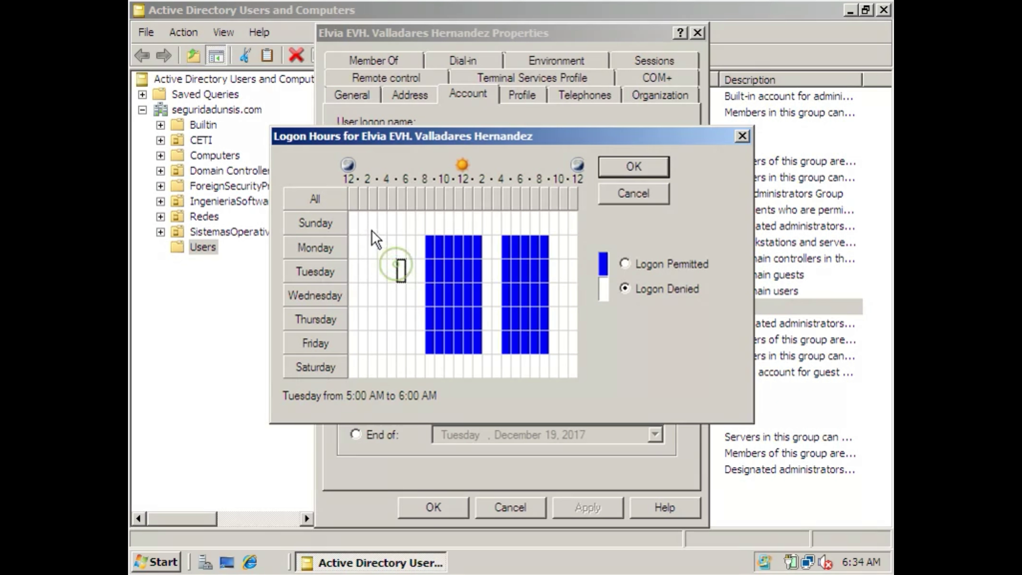
left_click_drag(353, 227, 573, 376)
left_click(429, 342)
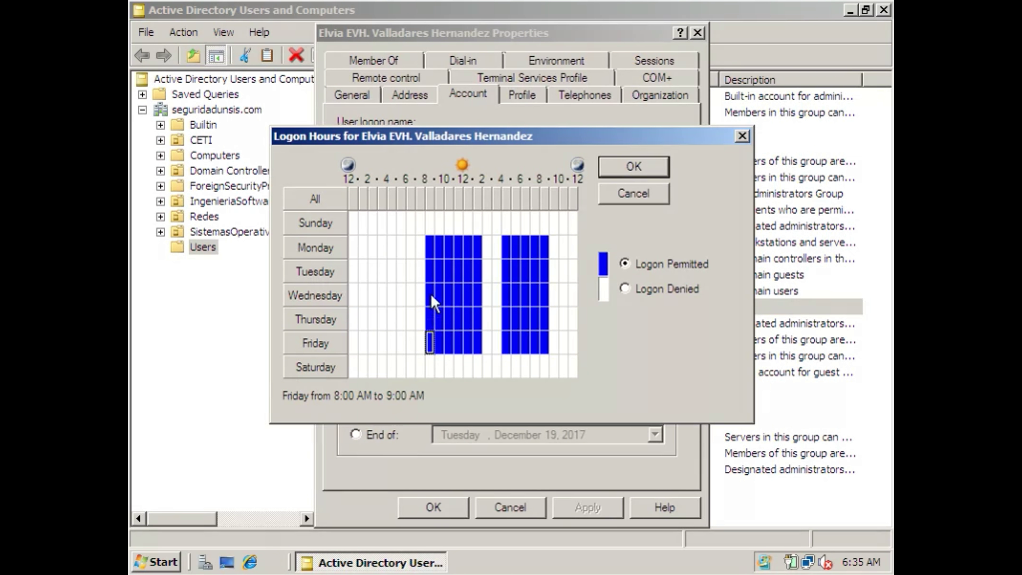
left_click(439, 347)
left_click(506, 342)
left_click(543, 342)
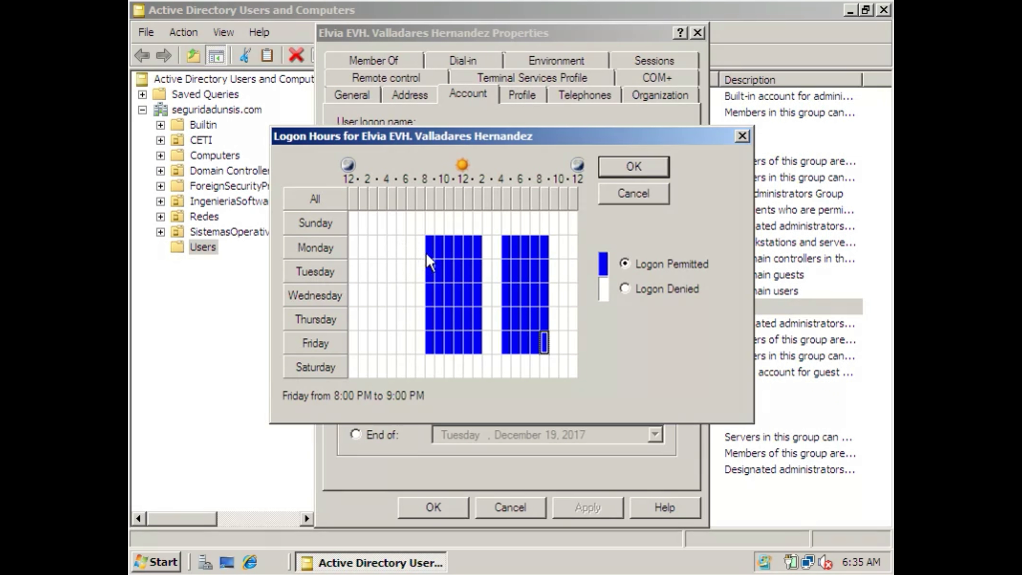
left_click(432, 278)
left_click(430, 296)
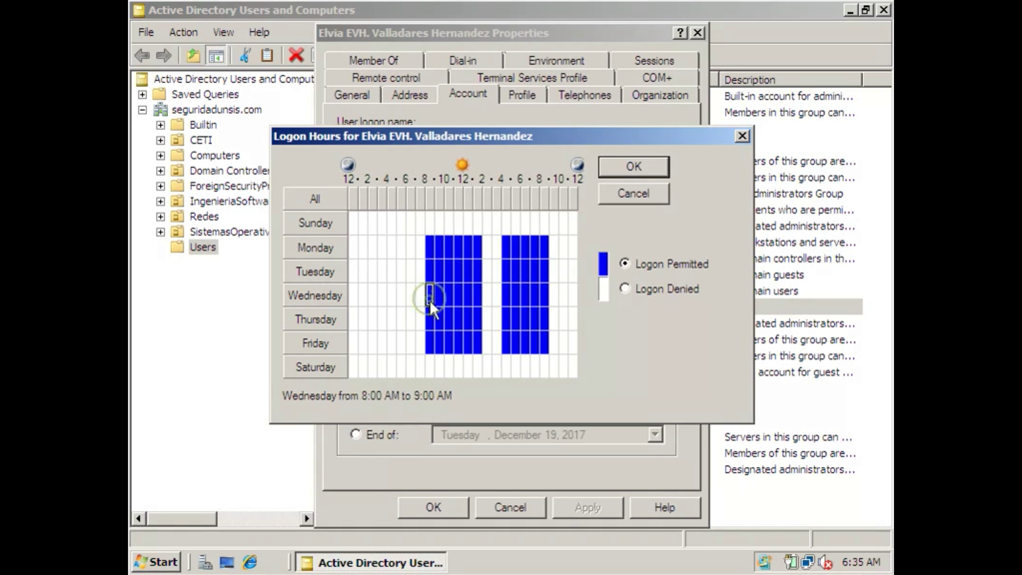
left_click(430, 327)
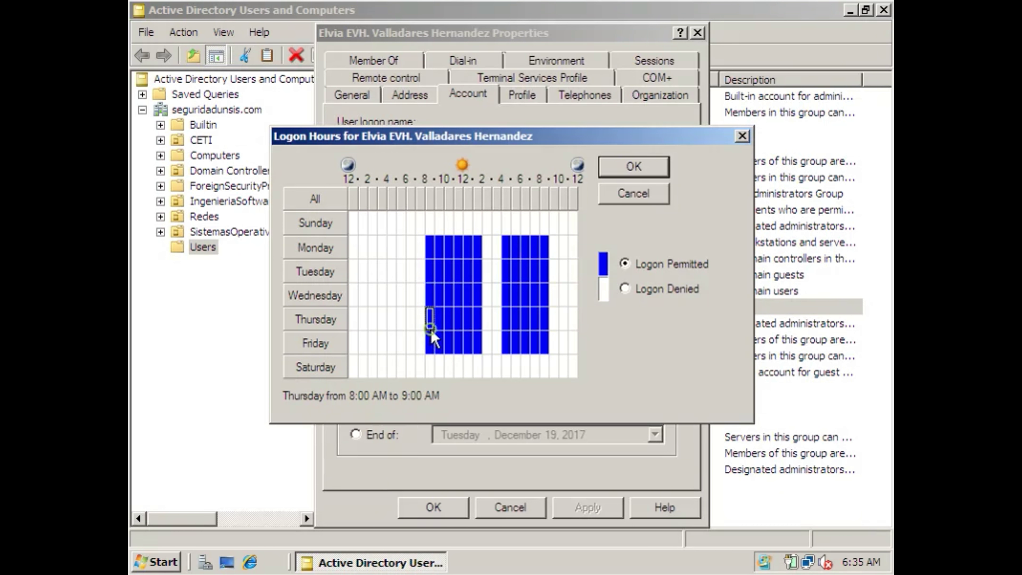
Accept the logon hours, apply the user's account properties and close Active Directory Users and Computers.
left_click(635, 166)
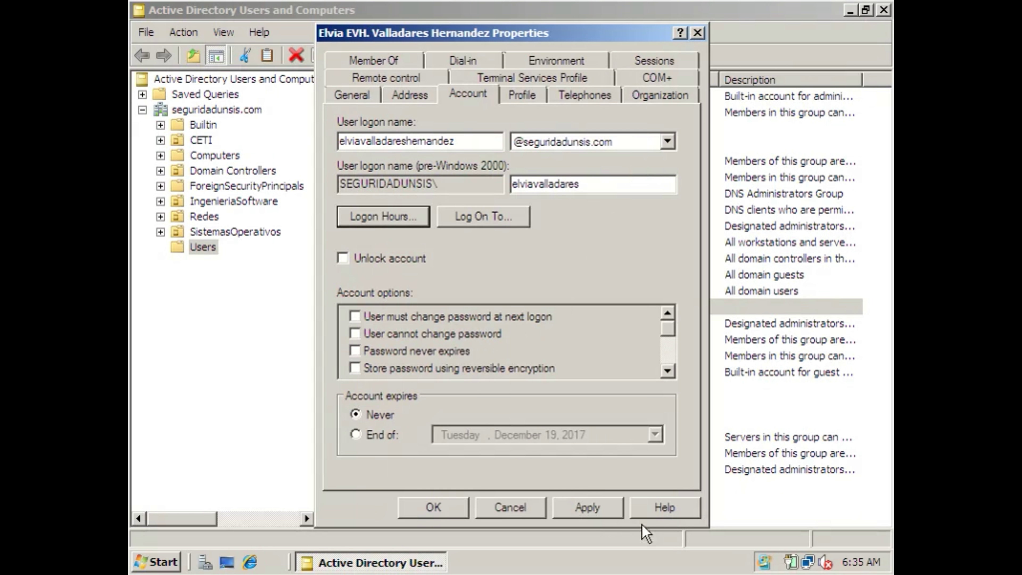
left_click(581, 505)
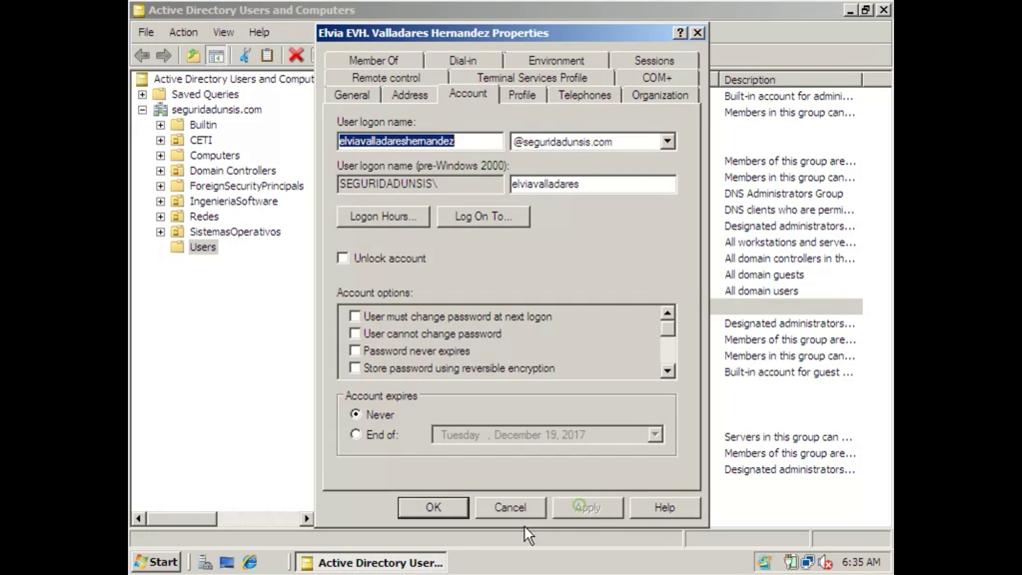
left_click(431, 508)
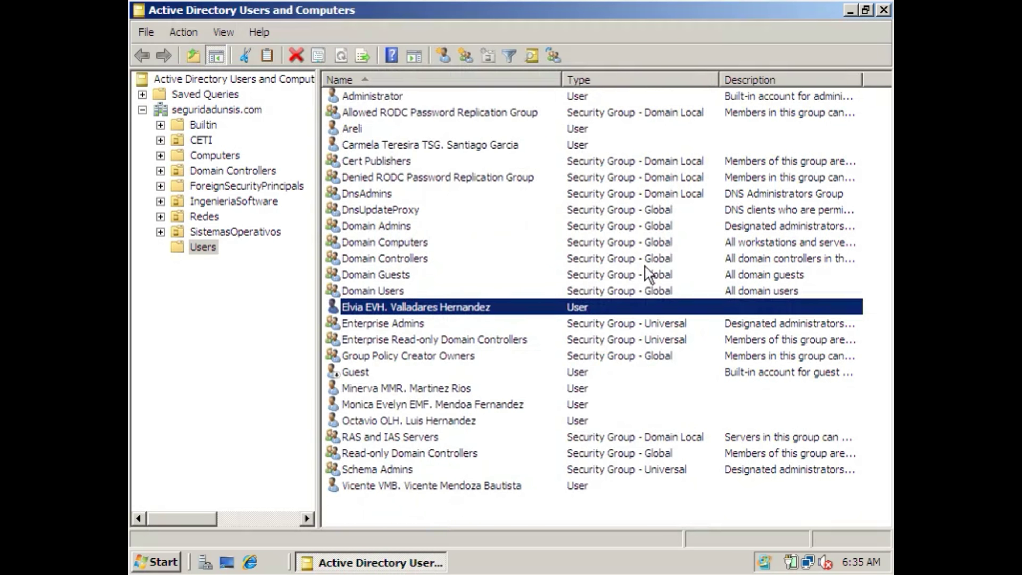
left_click(883, 9)
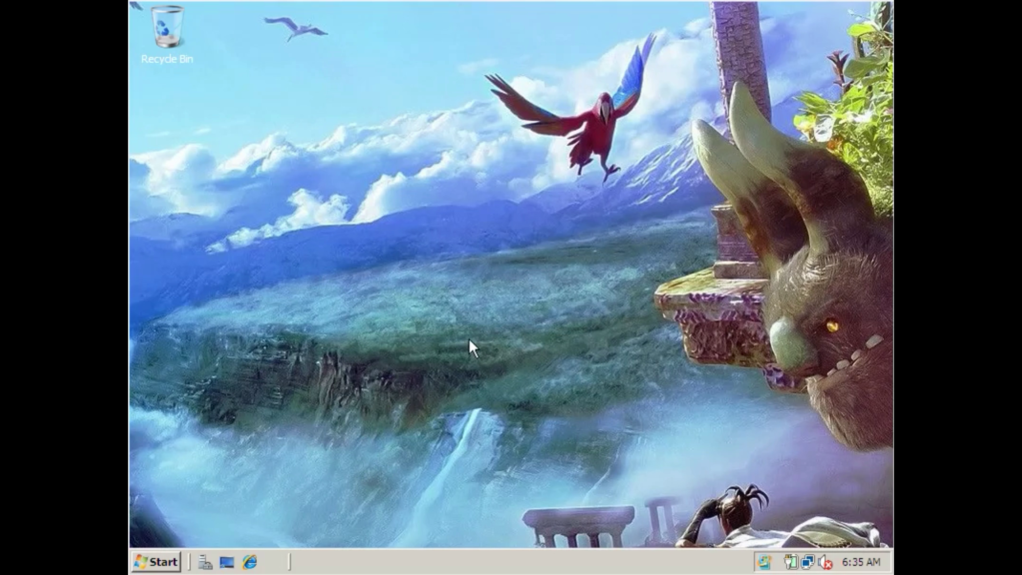
left_click_drag(277, 73, 629, 183)
left_click_drag(233, 76, 829, 495)
left_click_drag(236, 50, 809, 417)
left_click(716, 431)
Check the server's current date and time in the calendar, and close it.
left_click(856, 571)
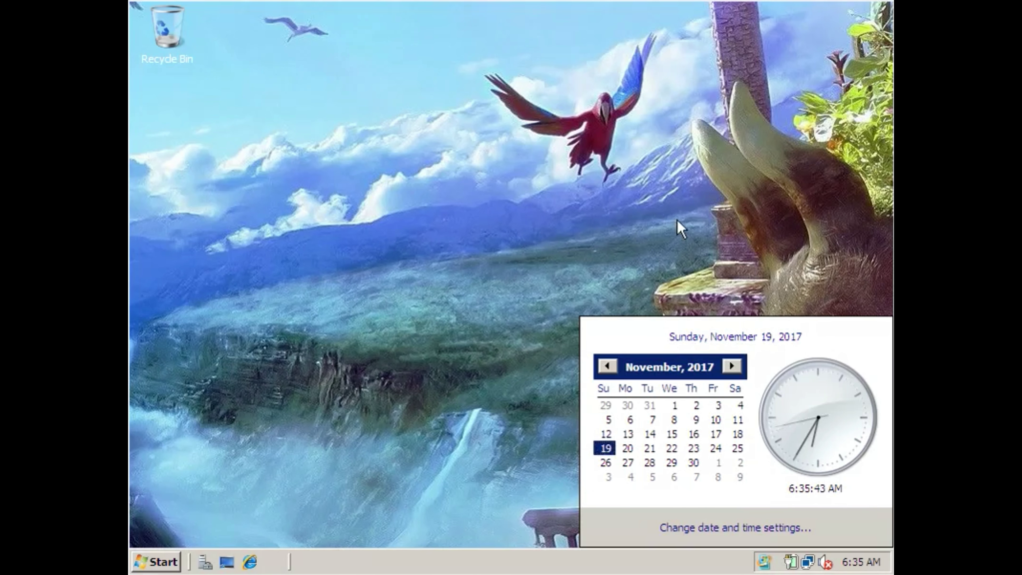
left_click(677, 228)
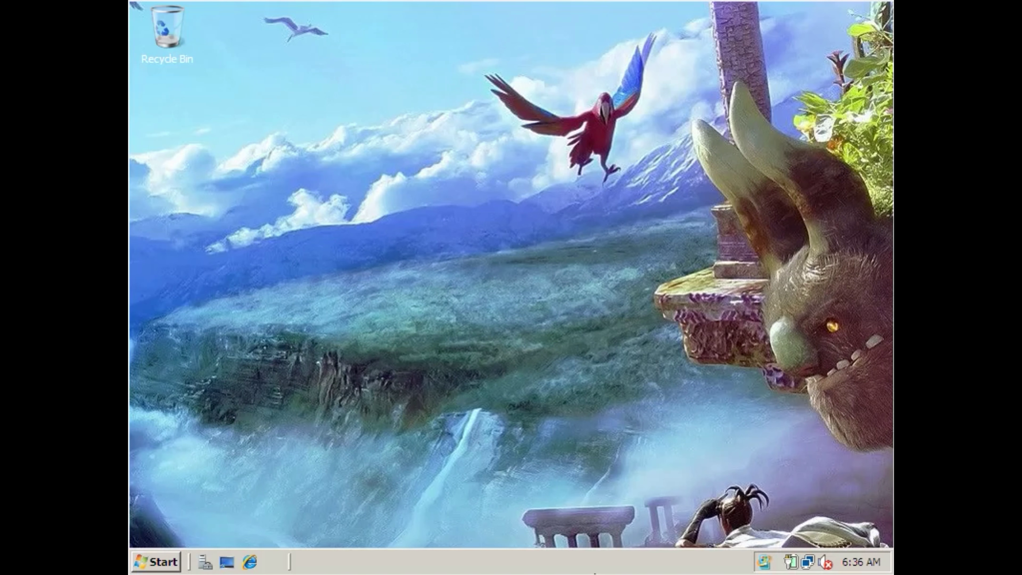
Switch to the Windows 7 client, try to log on as the time-restricted domain user with the account password, and dismiss the message.
key("super+l")
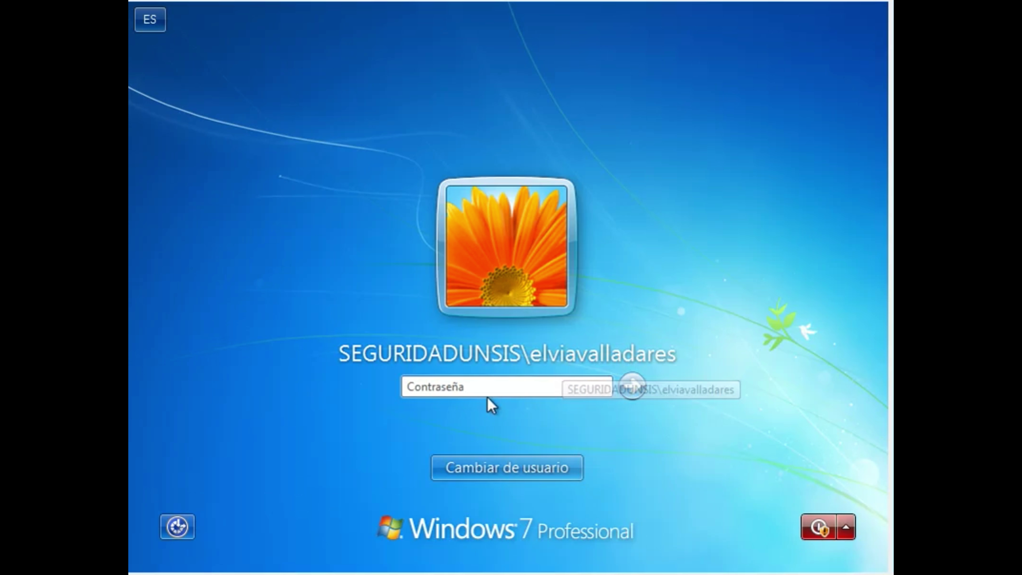
left_click(468, 386)
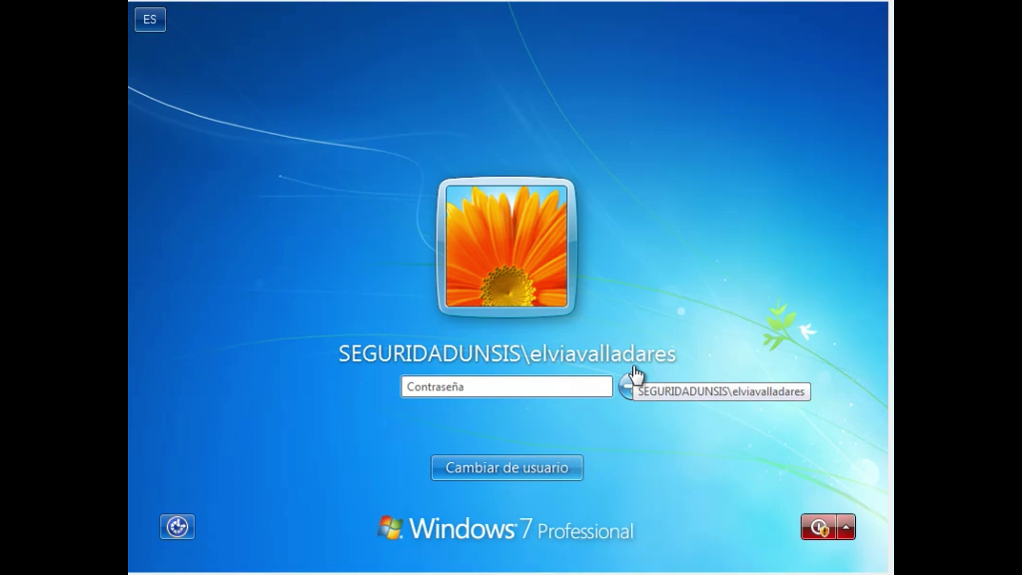
type("•")
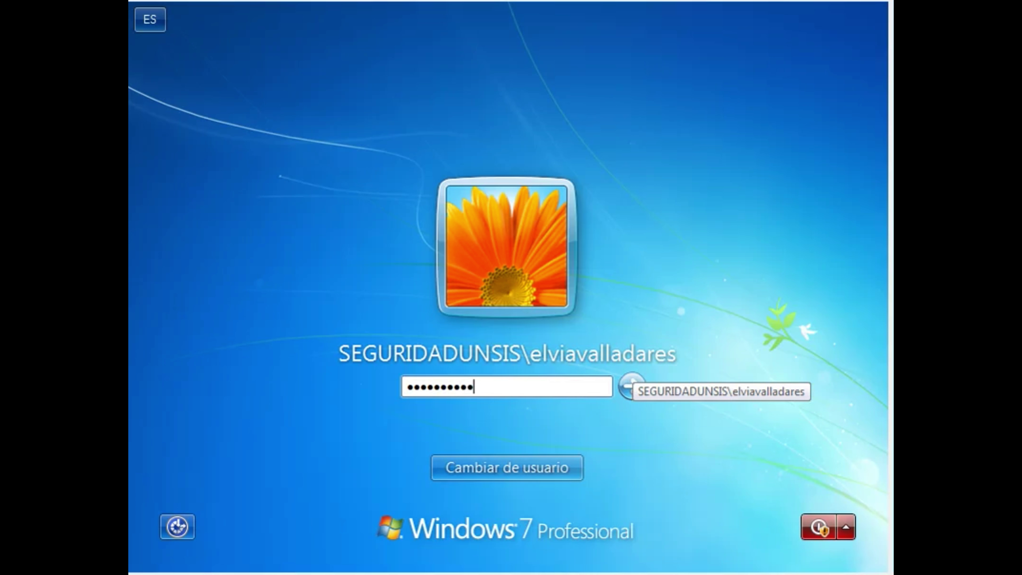
type("••")
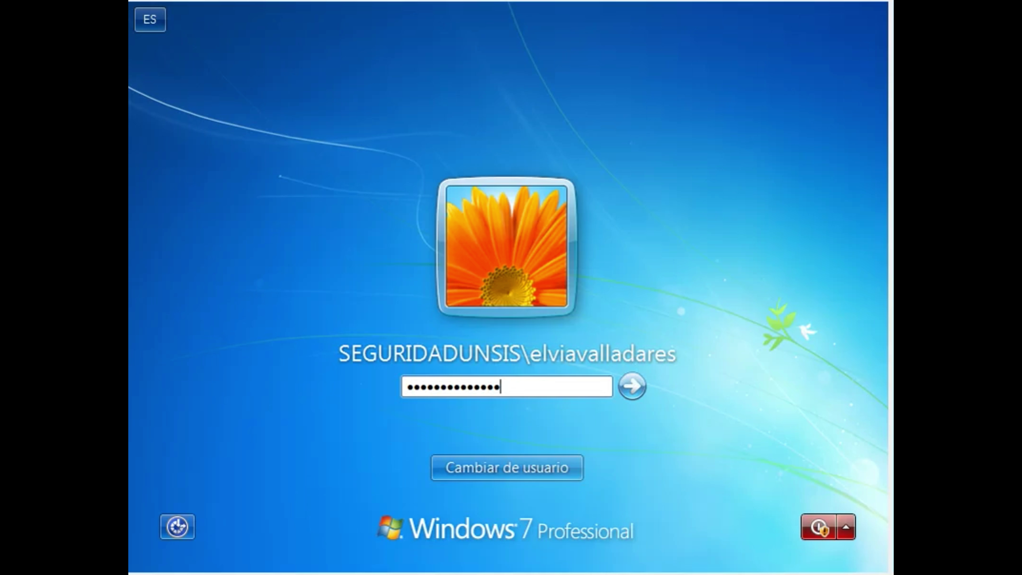
key("Return")
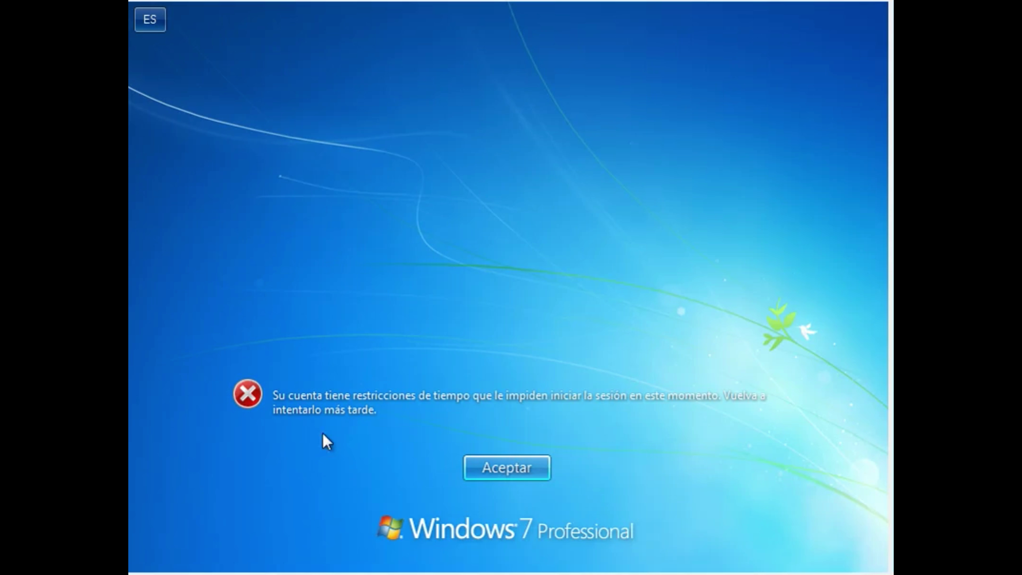
left_click(391, 424)
left_click(265, 352)
left_click(504, 463)
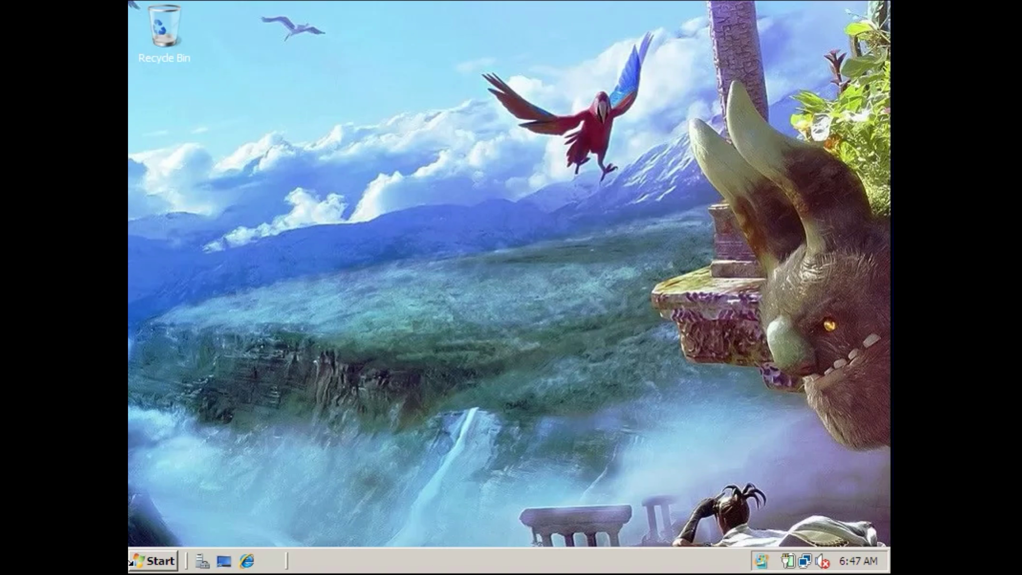
Open Active Directory Users and Computers on the server.
left_click(149, 563)
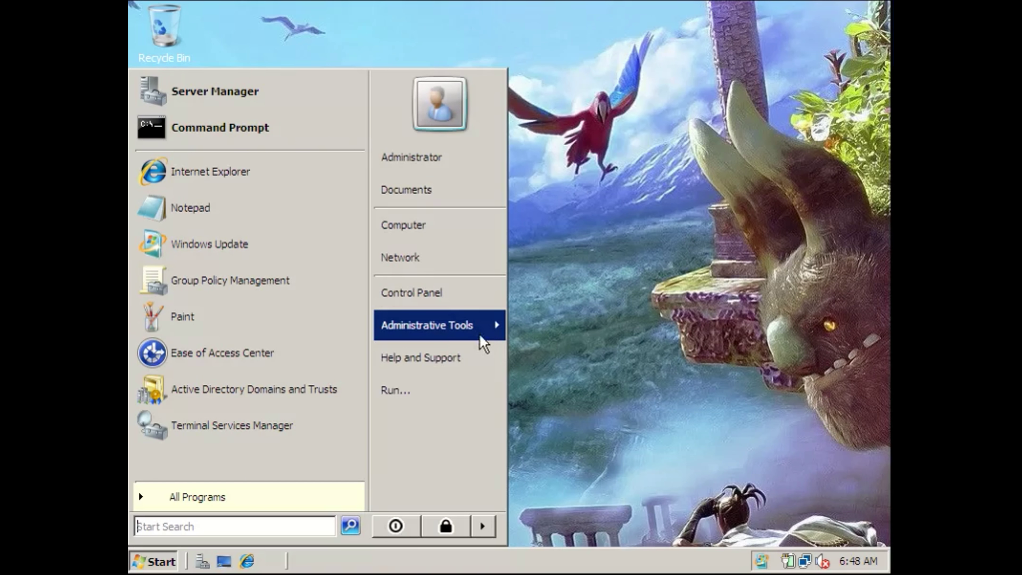
mouse_move(499, 334)
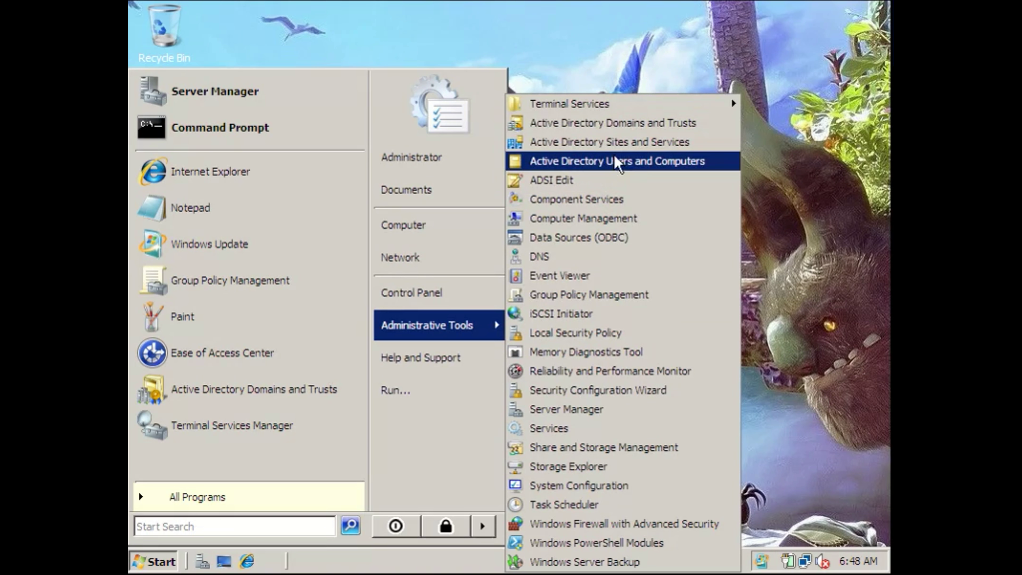
left_click(637, 161)
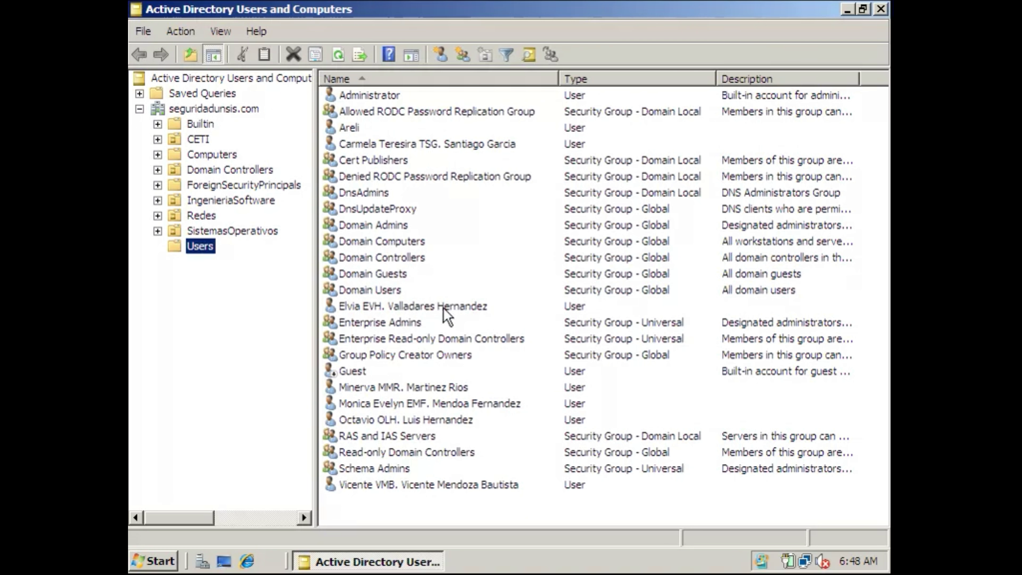
Open the Log On To workstation settings in the account properties of the user listed just below Domain Users.
left_click(356, 308)
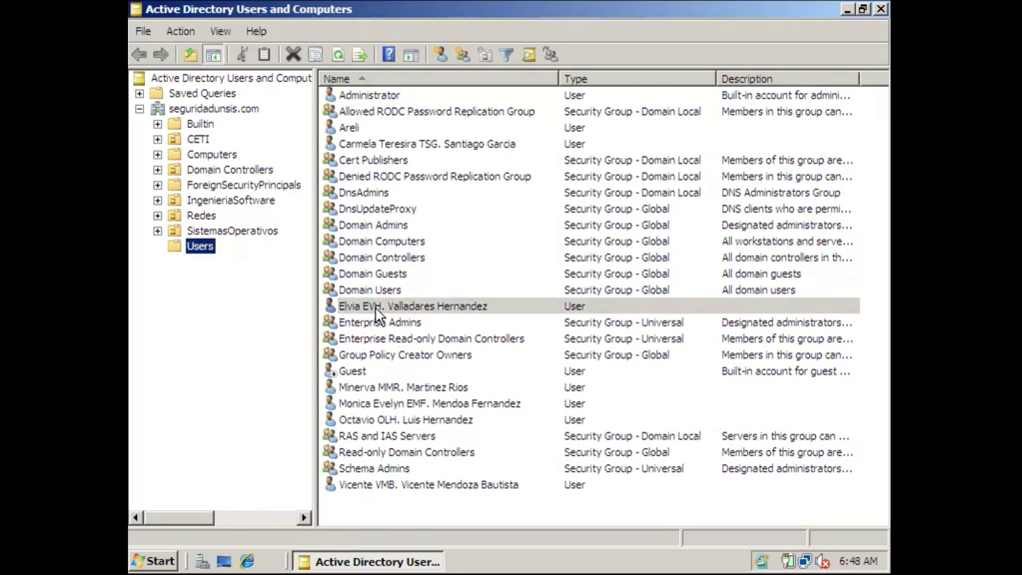
left_click(360, 372)
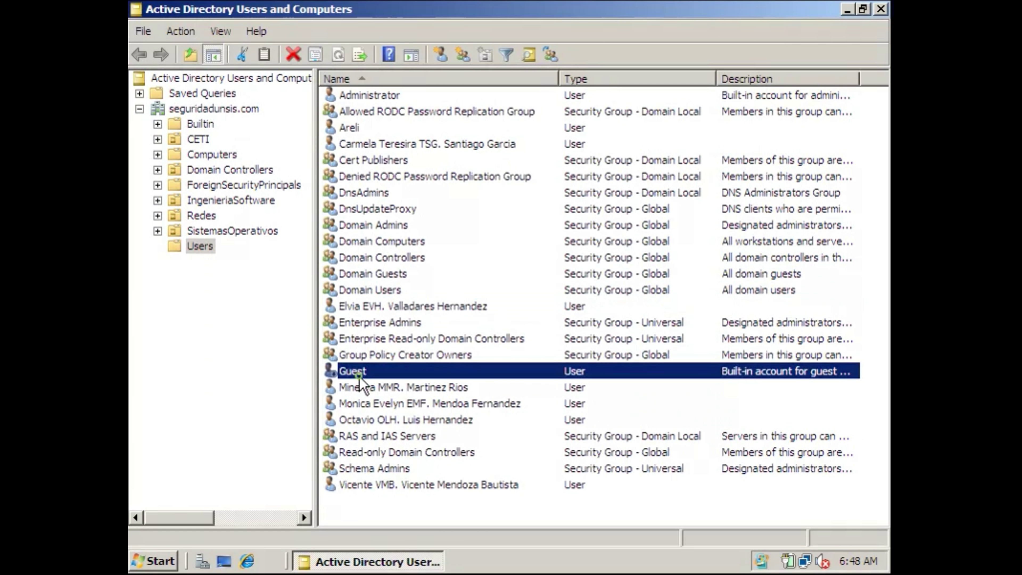
left_click(408, 308)
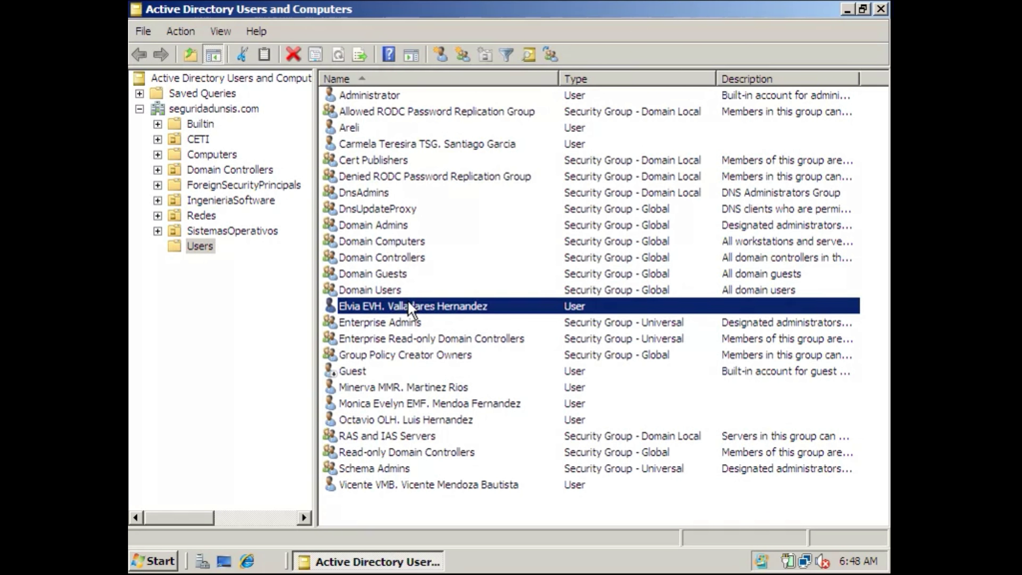
right_click(409, 307)
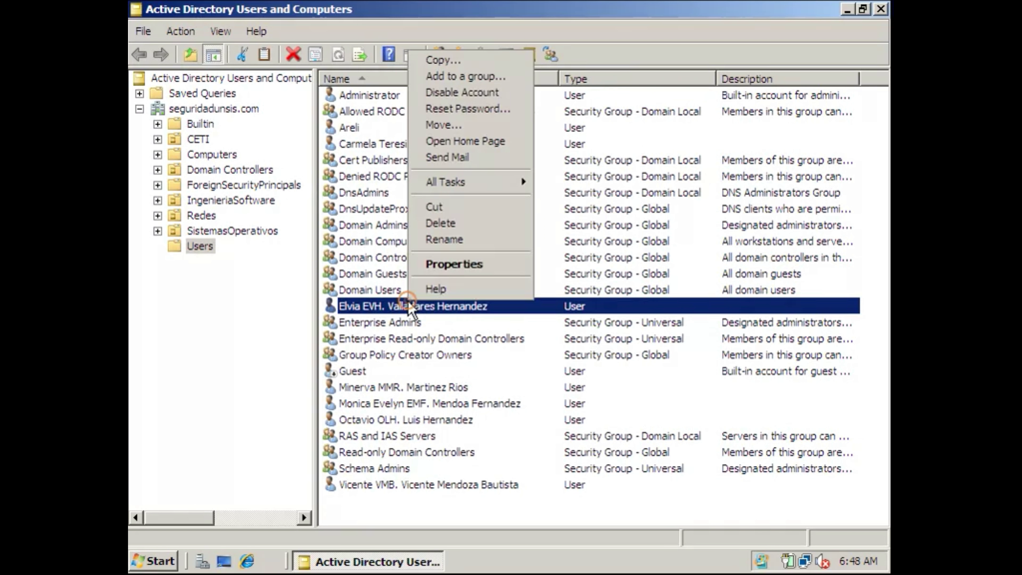
left_click(457, 265)
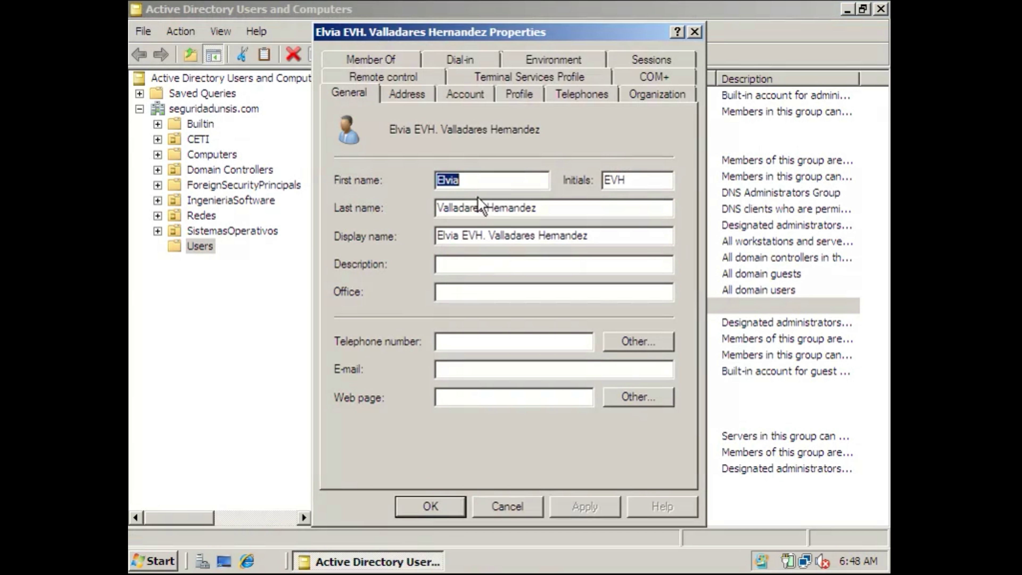
left_click(465, 94)
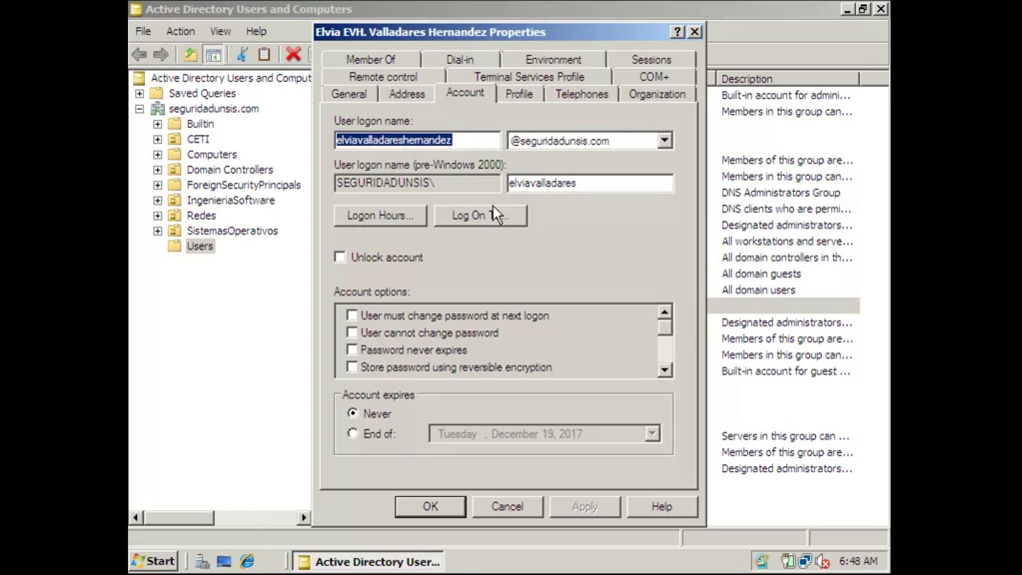
left_click(473, 217)
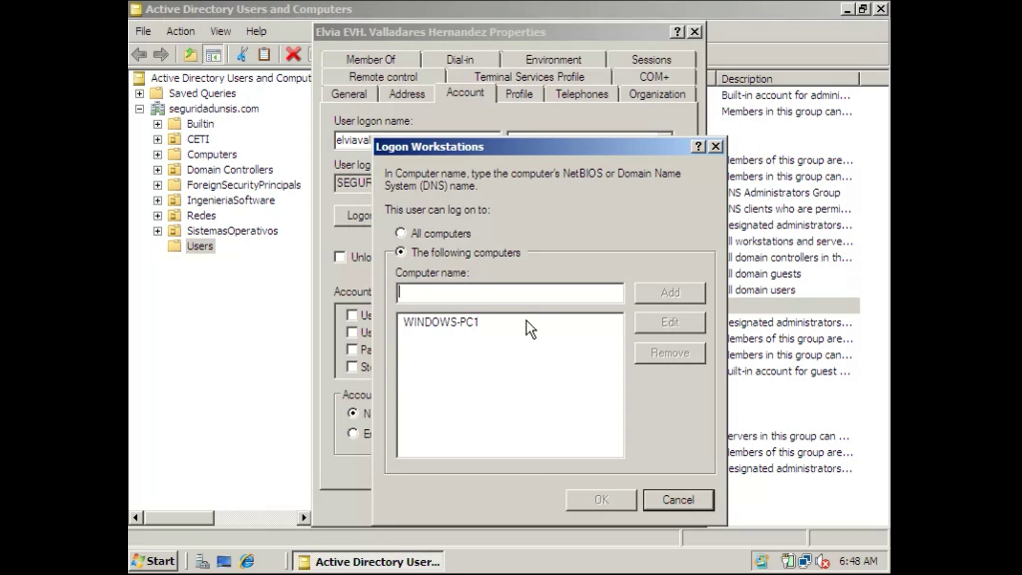
Review the allowed computer WINDOWS-PC1 and the computer name field, cancel the workstation settings and close the user's properties.
left_click(462, 325)
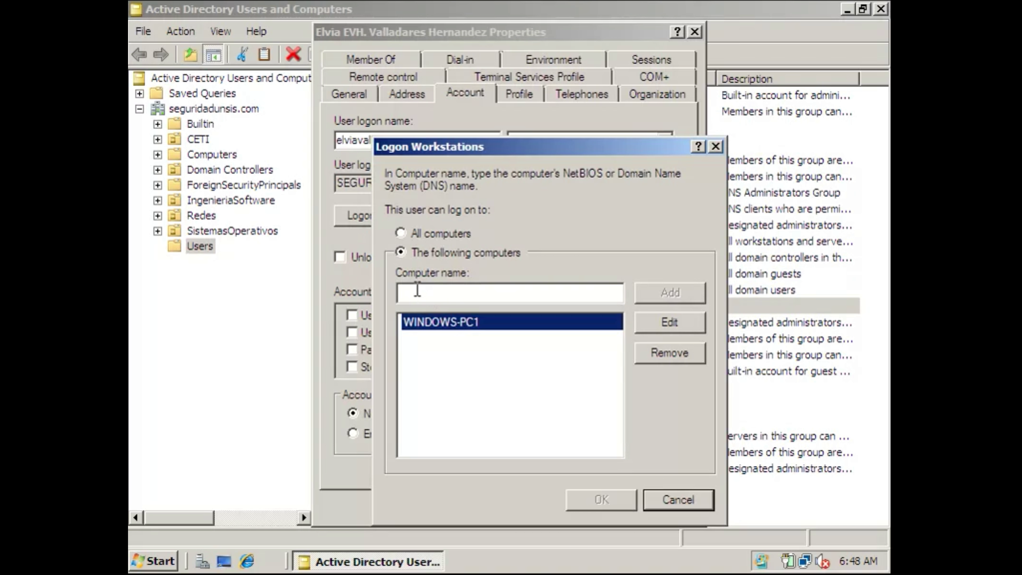
left_click(430, 290)
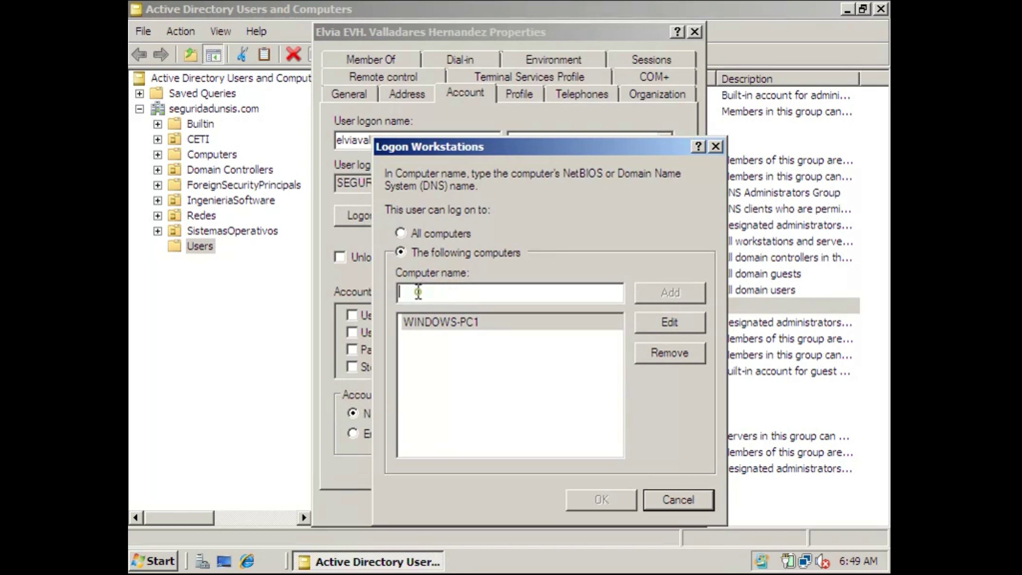
left_click(668, 499)
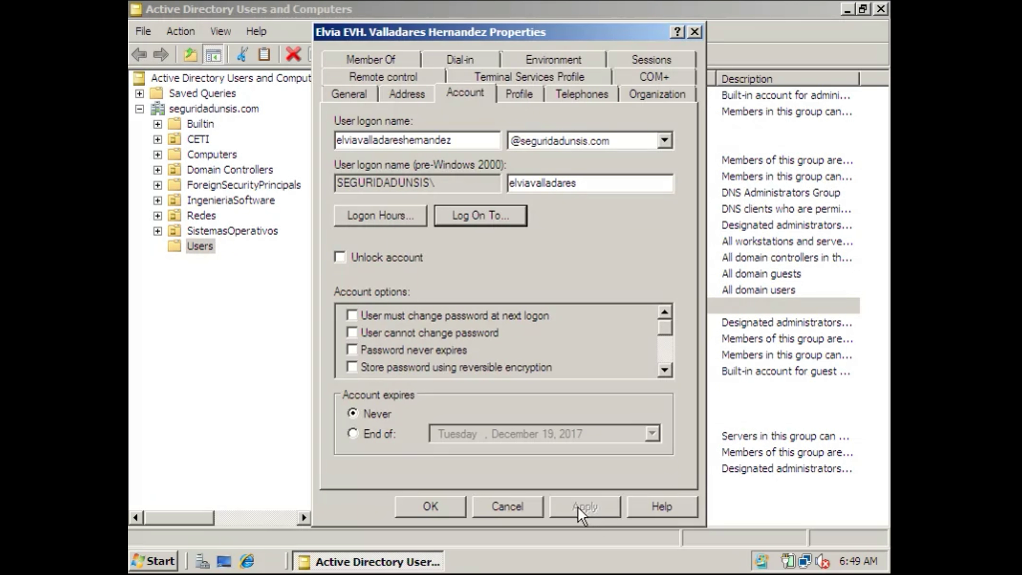
left_click(434, 504)
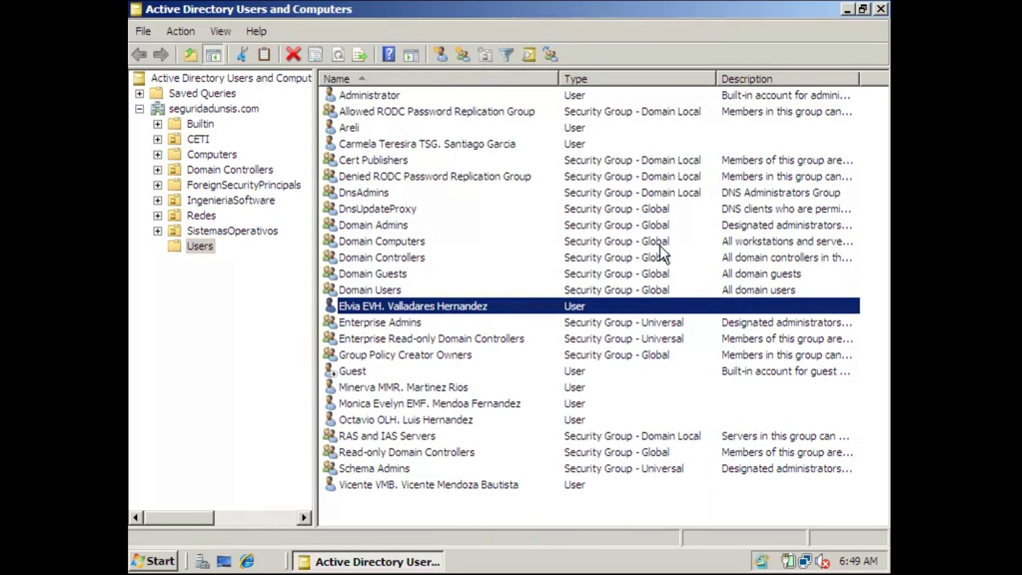
Close Active Directory Users and Computers on the server.
left_click(882, 9)
left_click_drag(337, 154, 670, 473)
left_click_drag(299, 138, 574, 196)
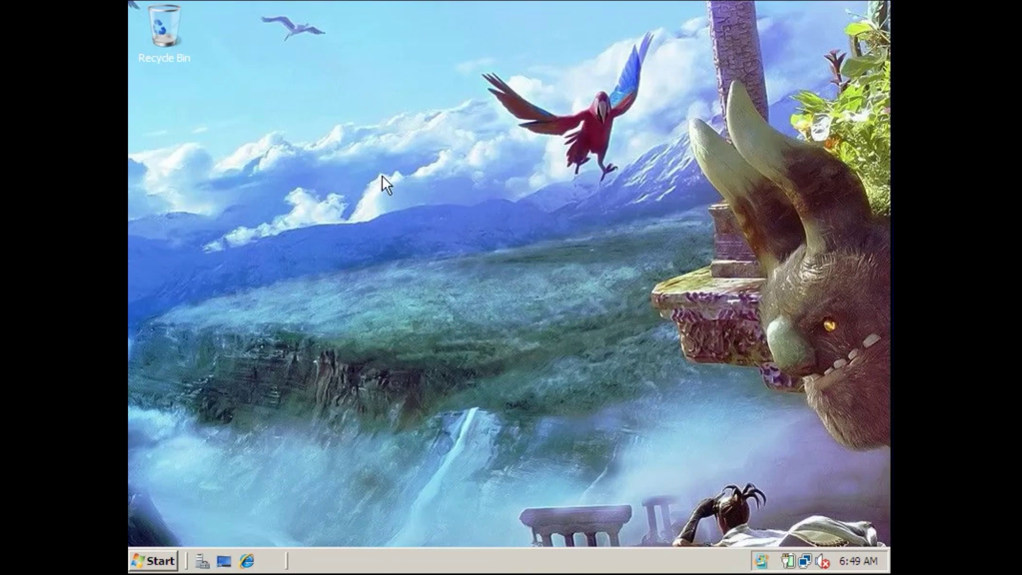
left_click_drag(267, 89, 720, 337)
left_click_drag(244, 85, 776, 416)
left_click_drag(190, 98, 770, 432)
left_click_drag(245, 90, 812, 390)
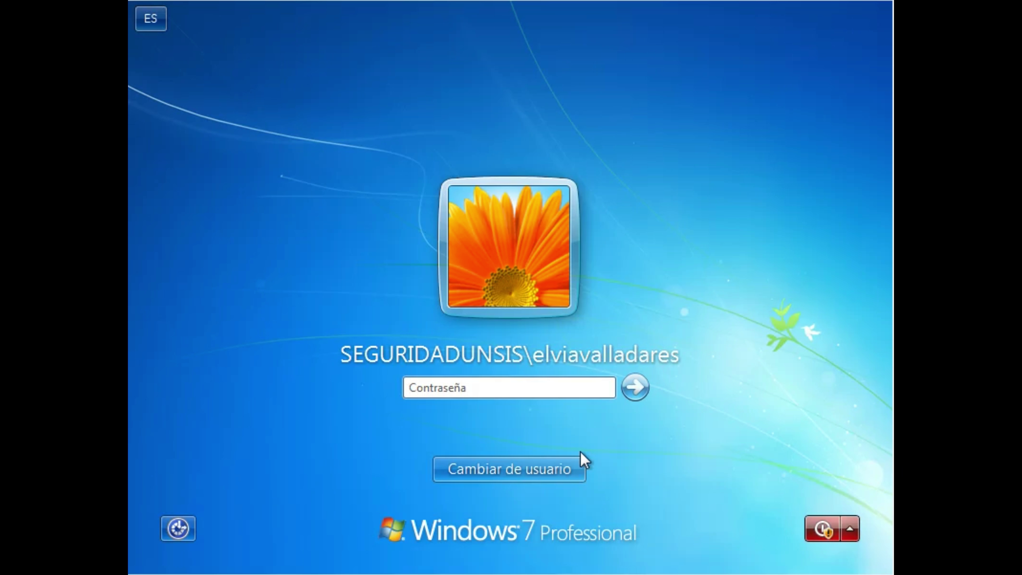
On the Windows 7 client, try to log on as the workstation-restricted domain user with the account password, and dismiss the message.
type("******")
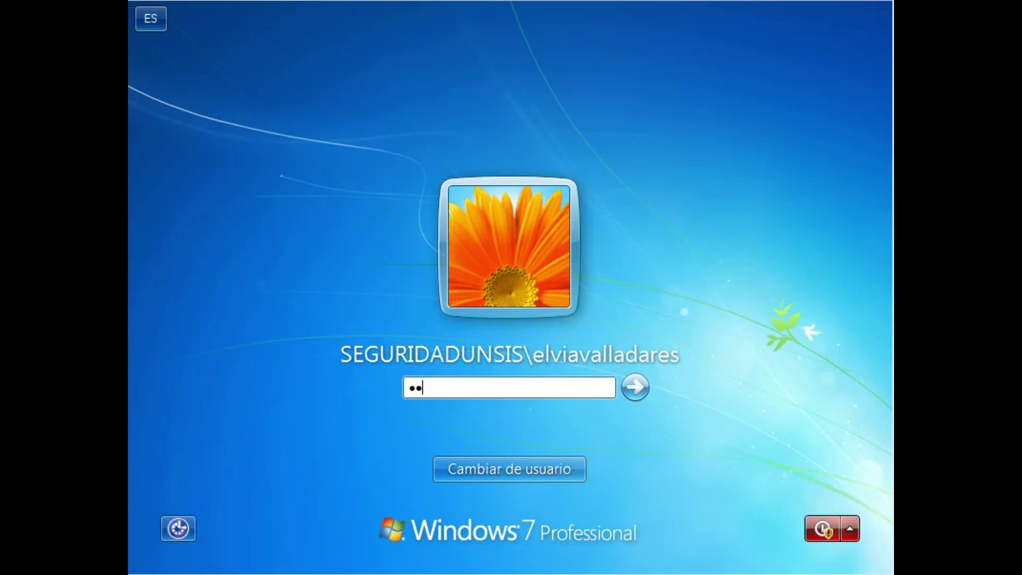
type("********")
key("Return")
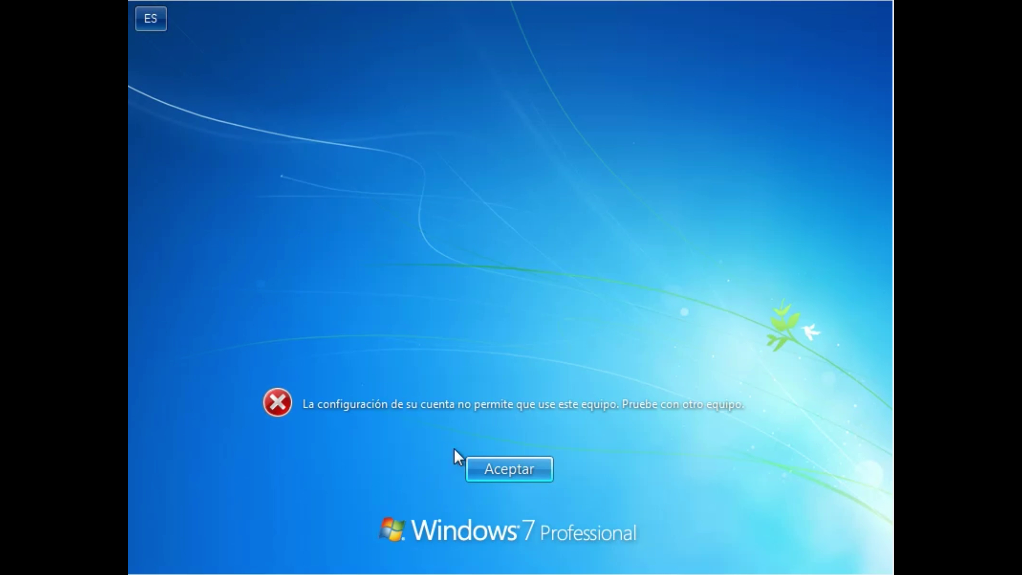
left_click(487, 473)
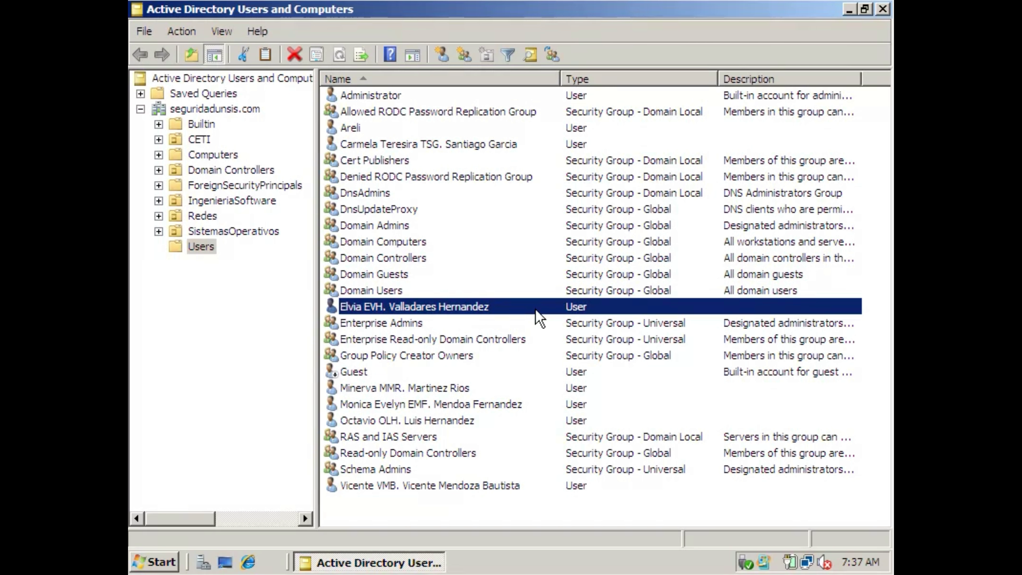
On the server, open the Log On To workstation settings in the account properties of the user listed just below Domain Users.
right_click(537, 312)
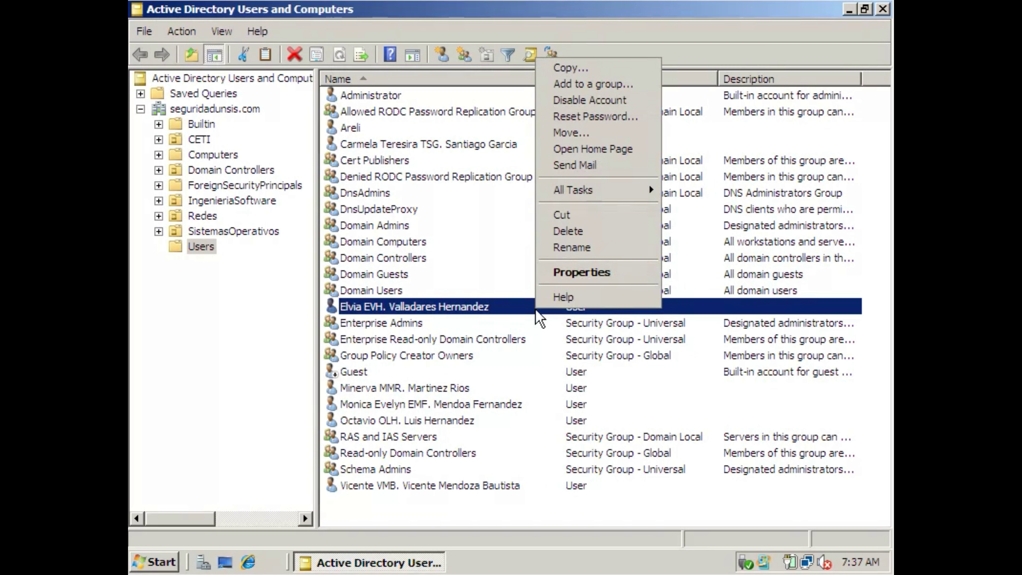
left_click(568, 273)
left_click(482, 101)
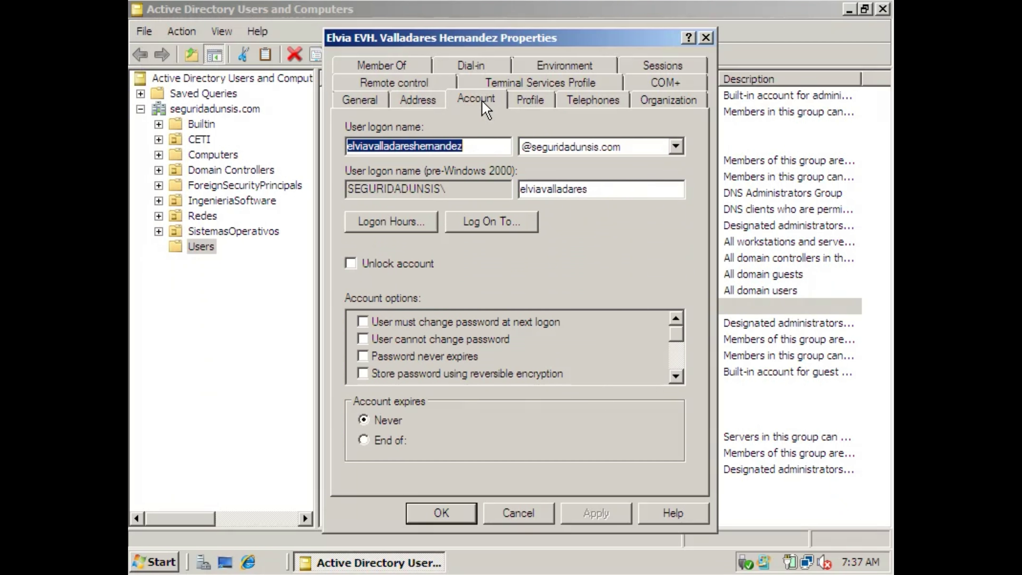
left_click(511, 222)
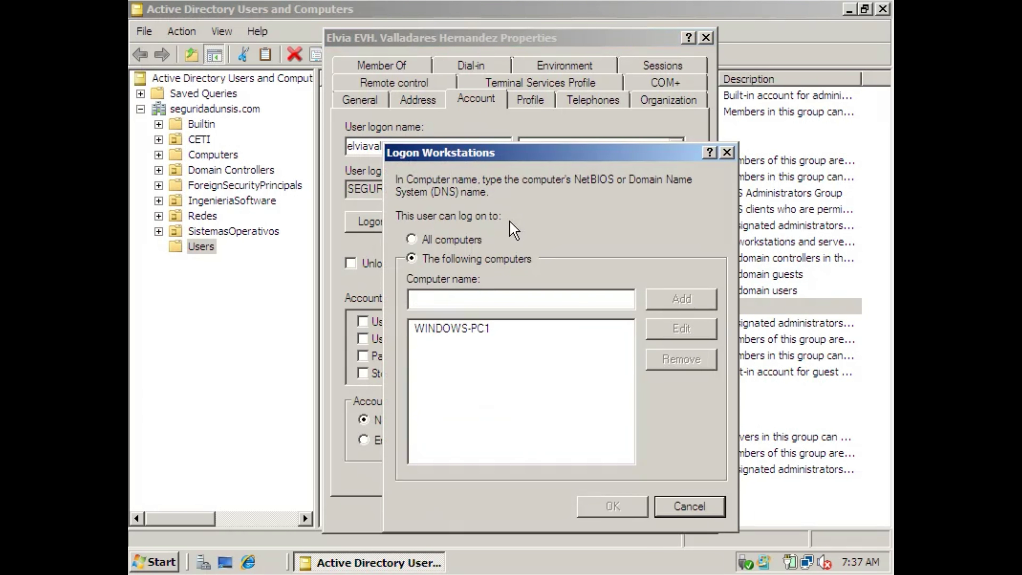
Check the allowed computer WINDOWS-PC1, cancel the workstation settings, and close the user's properties and Active Directory Users and Computers.
left_click(480, 334)
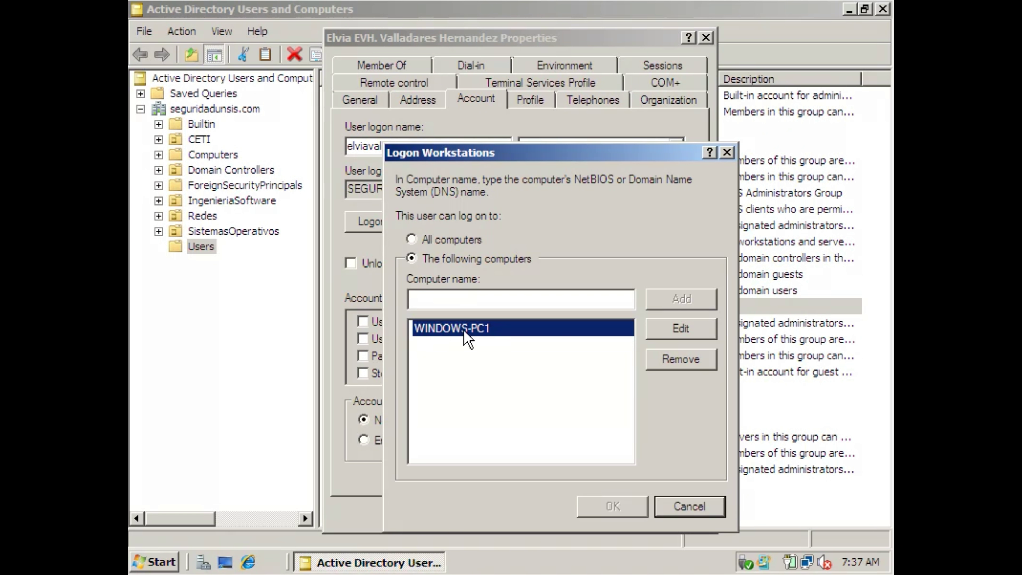
left_click(565, 370)
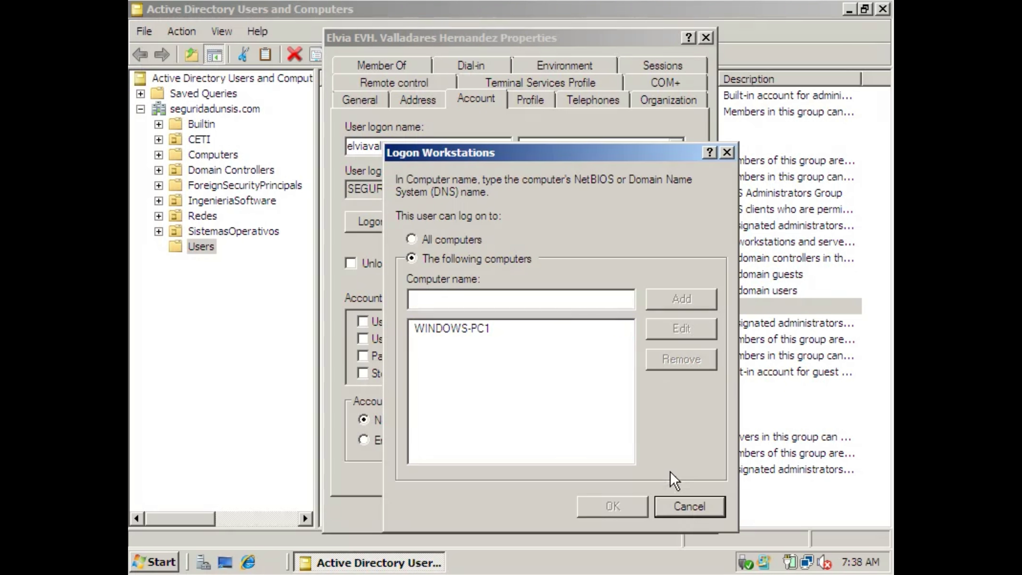
left_click(677, 502)
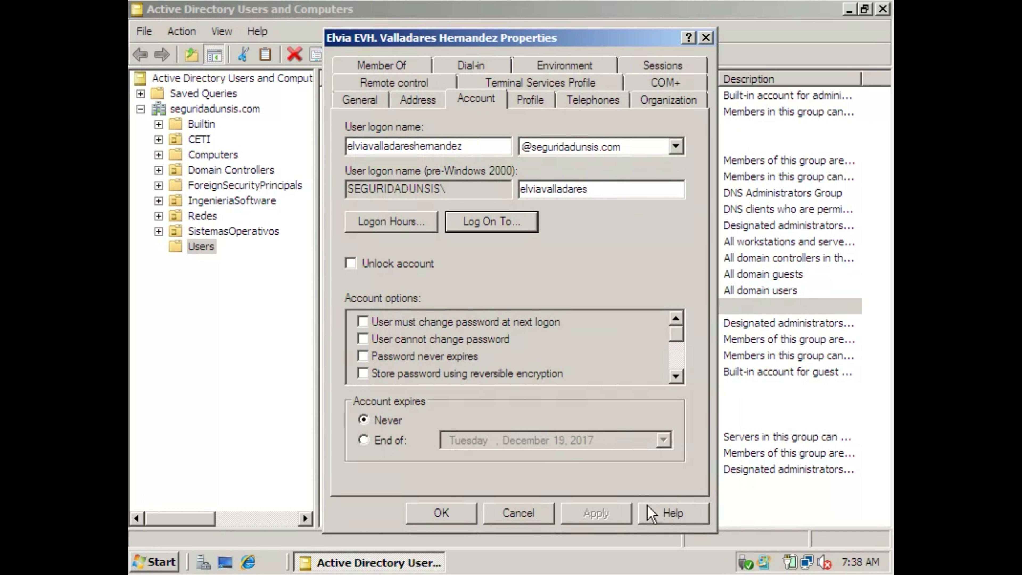
left_click(447, 514)
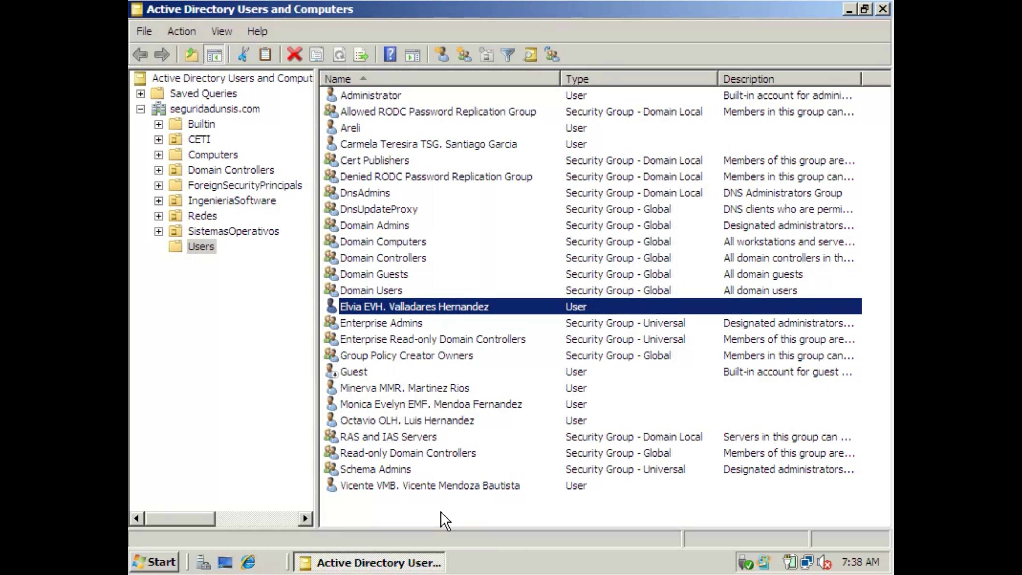
left_click(883, 9)
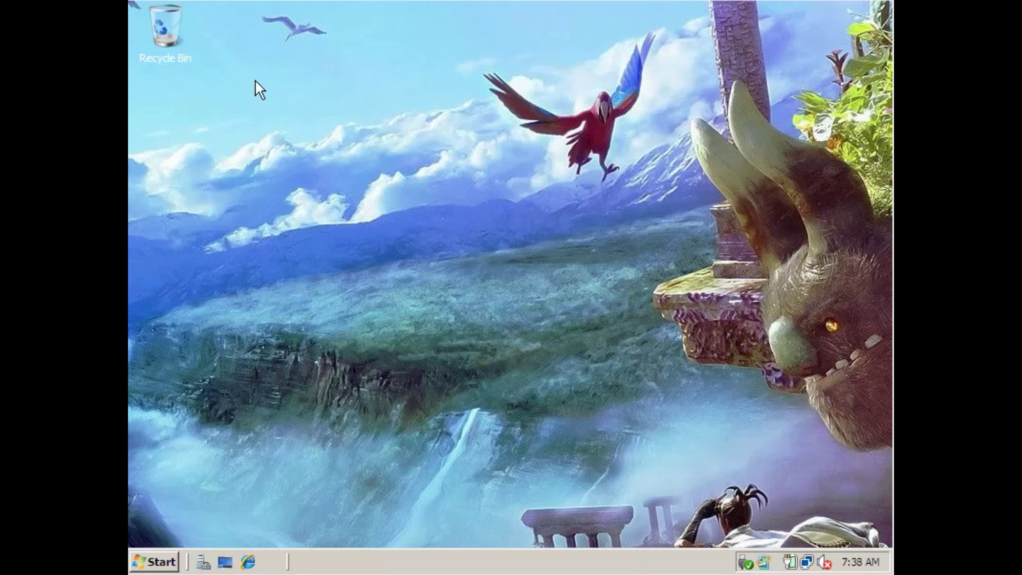
left_click_drag(247, 55, 503, 160)
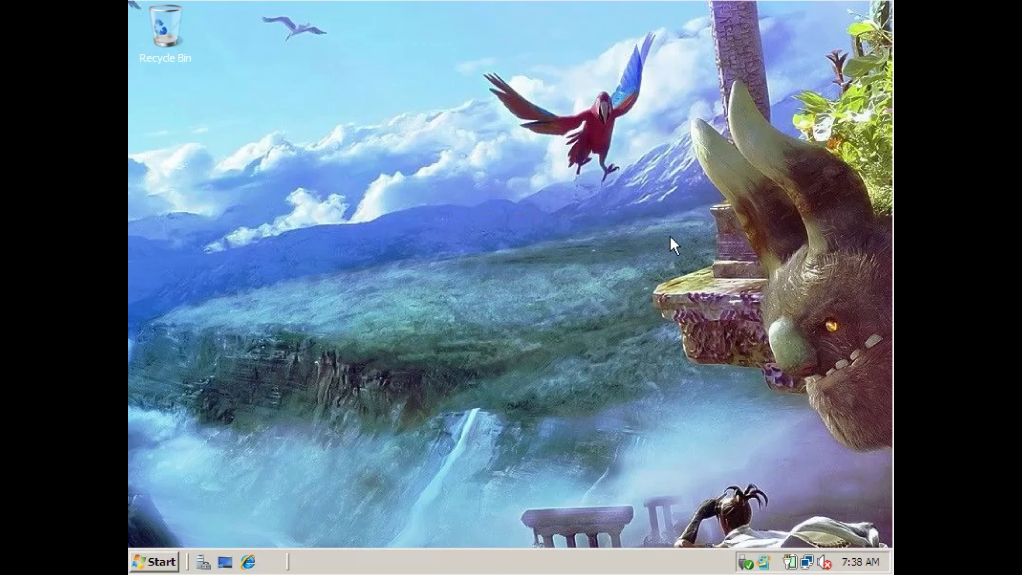